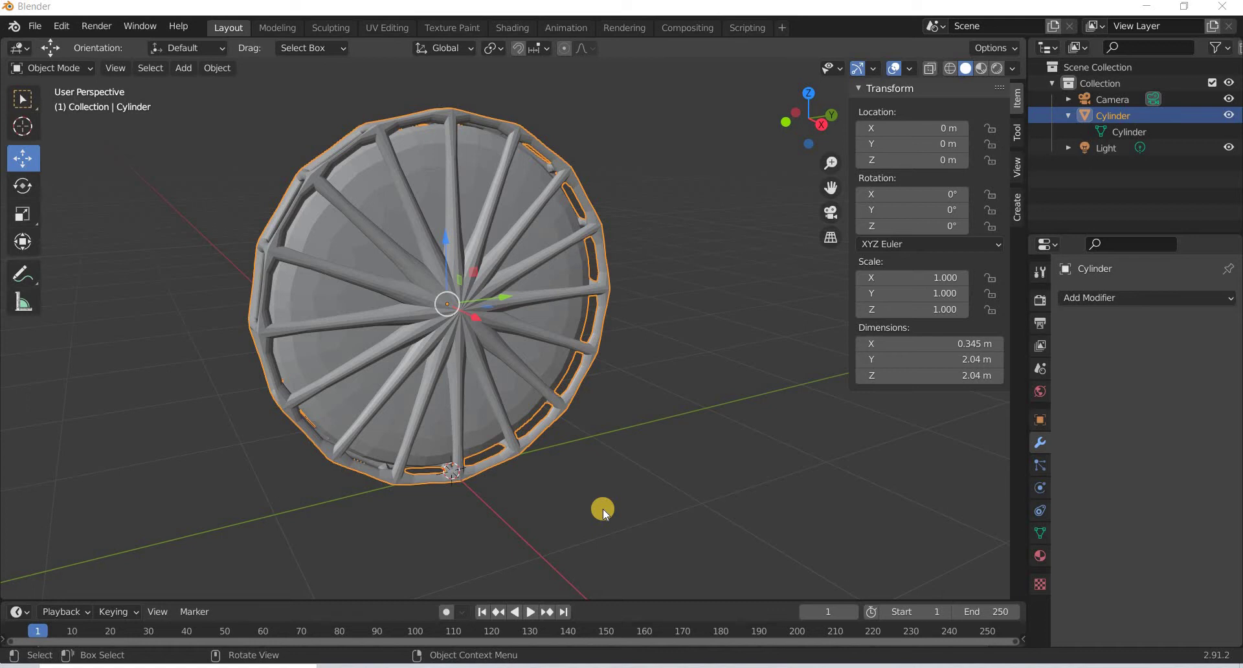
Open the cylinder's object constraint settings and look over the available constraint types
click(1042, 511)
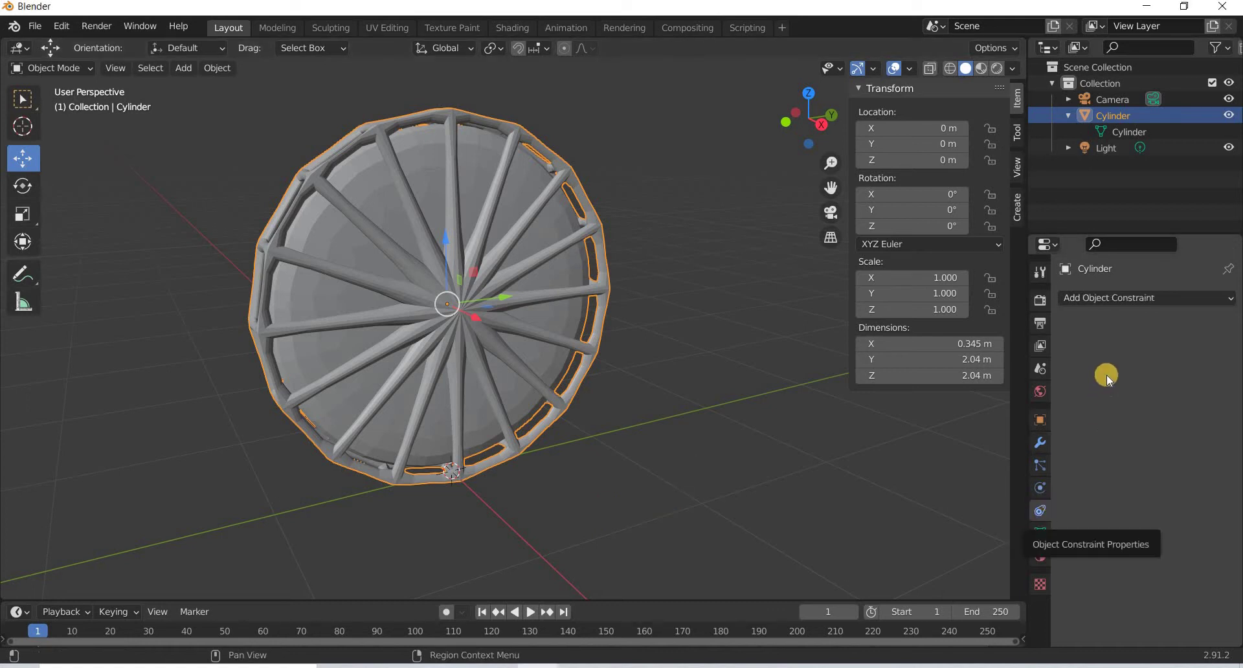
click(1111, 298)
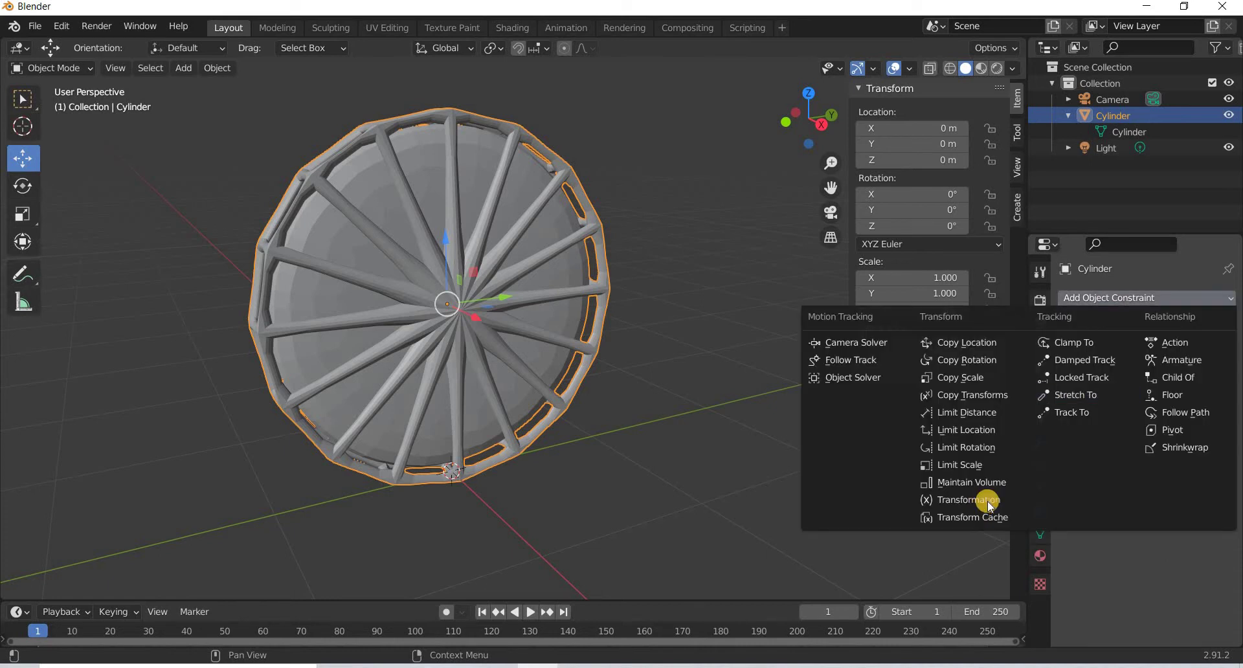
click(481, 313)
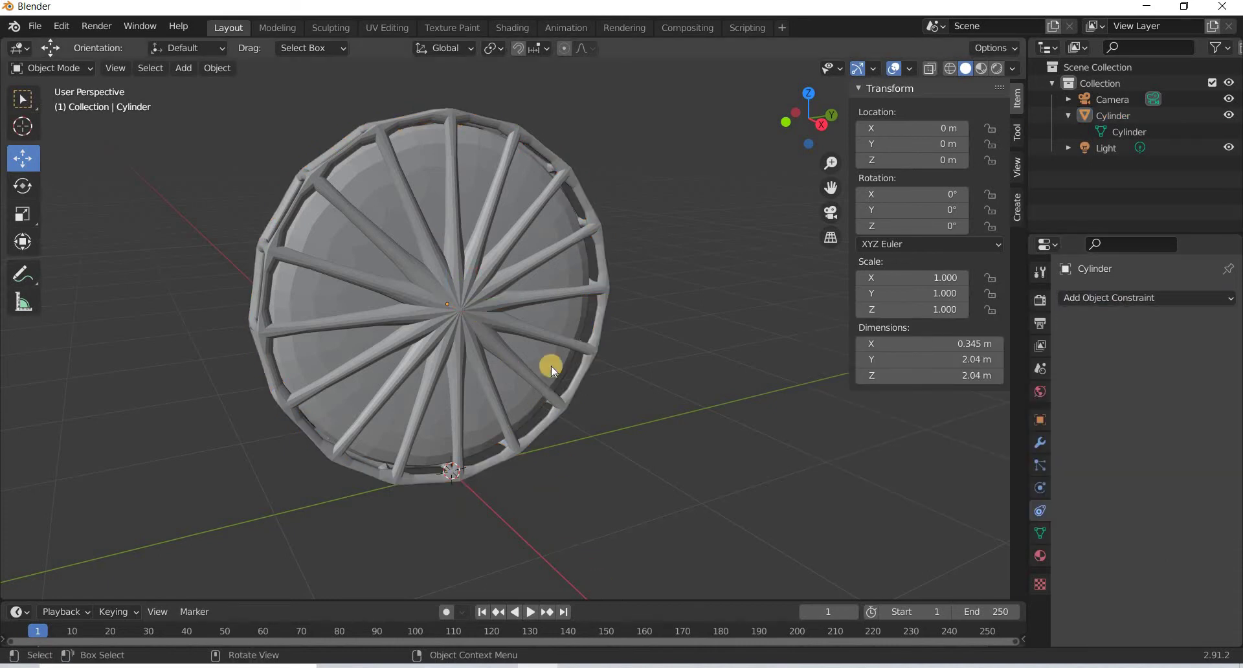
click(566, 391)
scroll(566, 391, down, 5)
scroll(561, 391, up, 4)
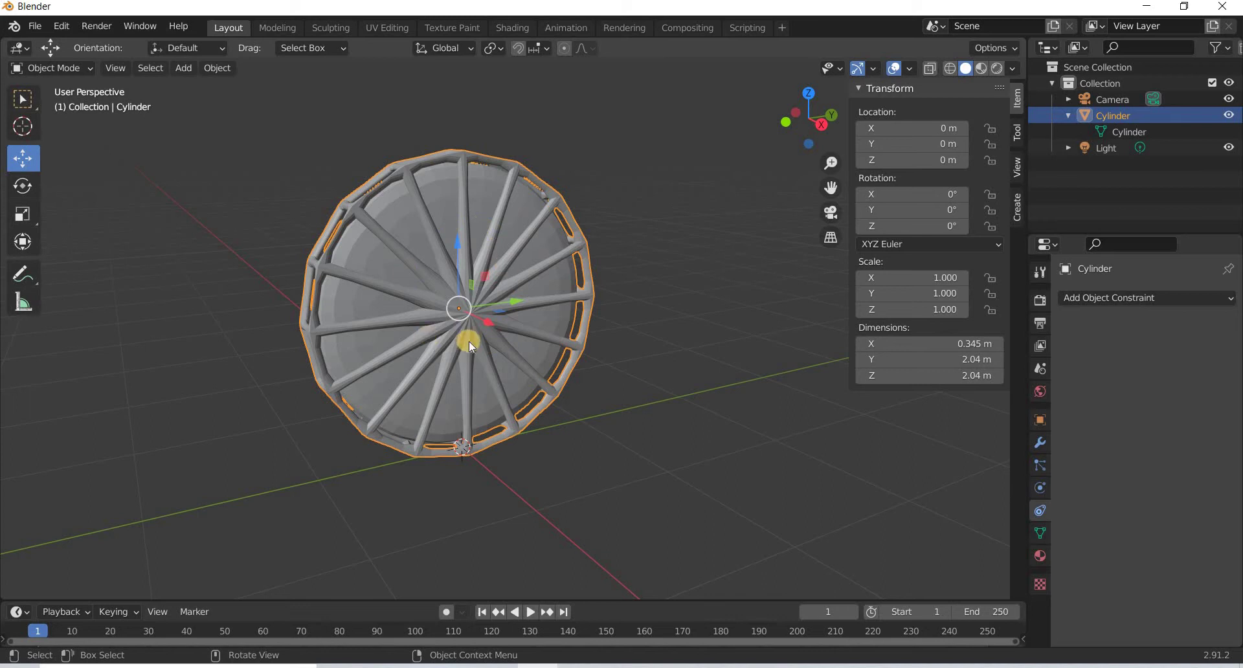
Add a single-arrow empty at the world origin and set its scale to 3 on all axes
click(191, 68)
click(216, 248)
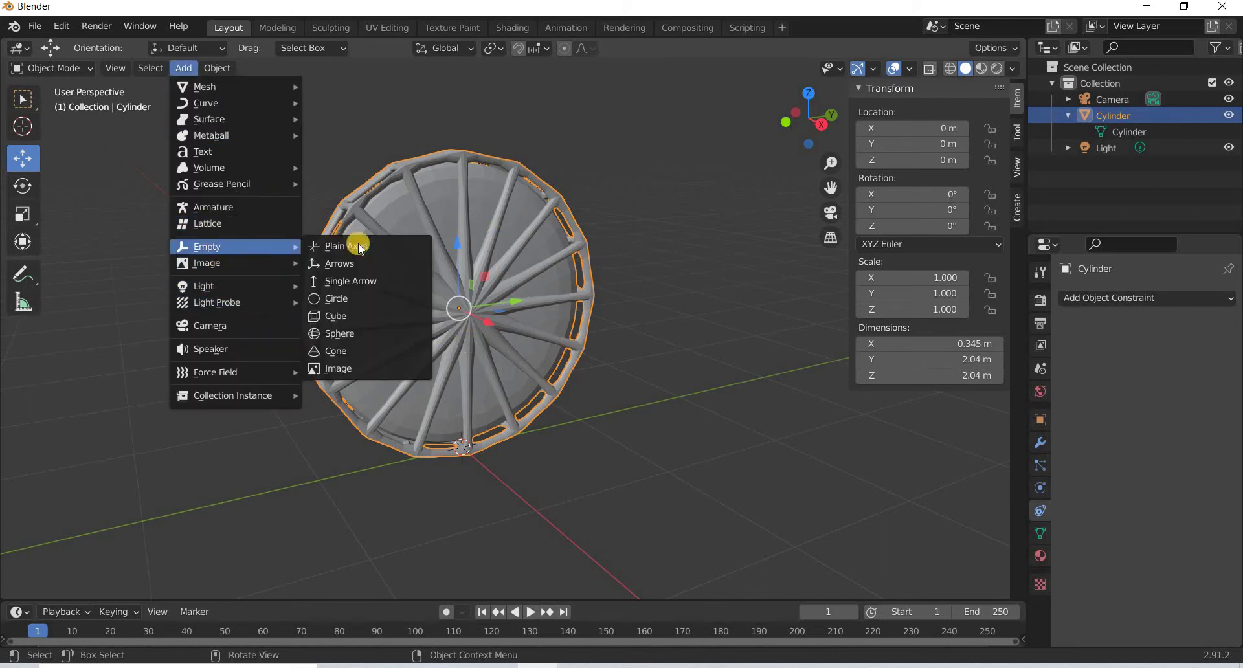
click(343, 282)
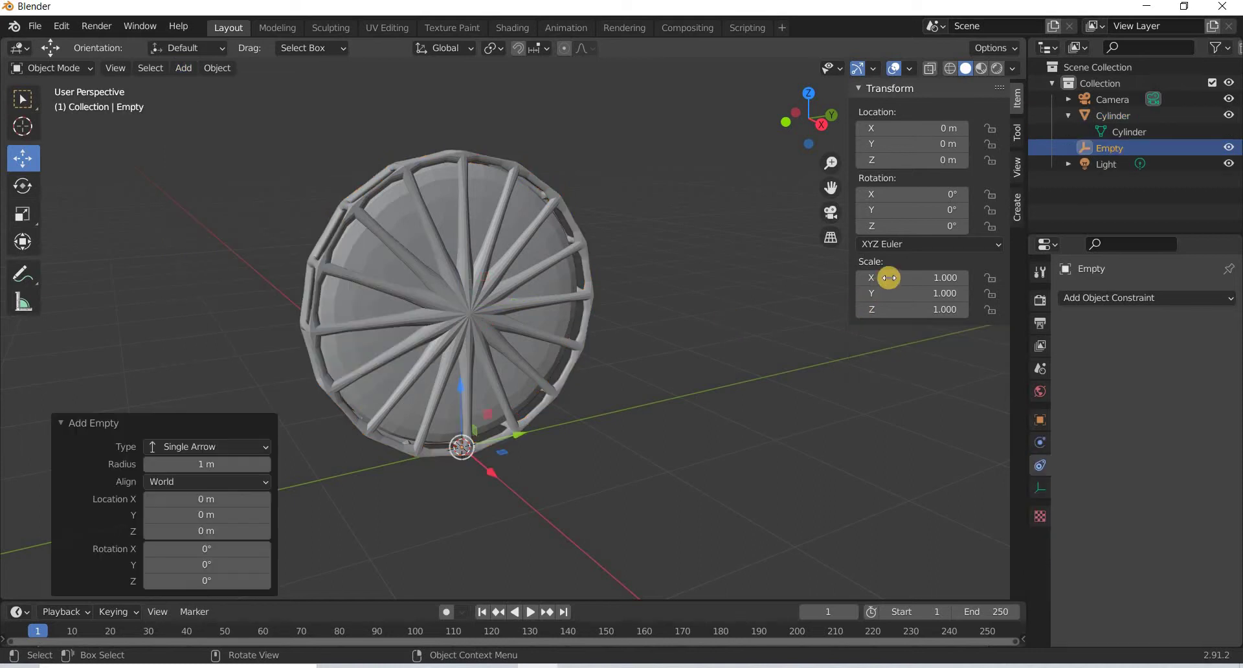
drag(886, 321, 884, 278)
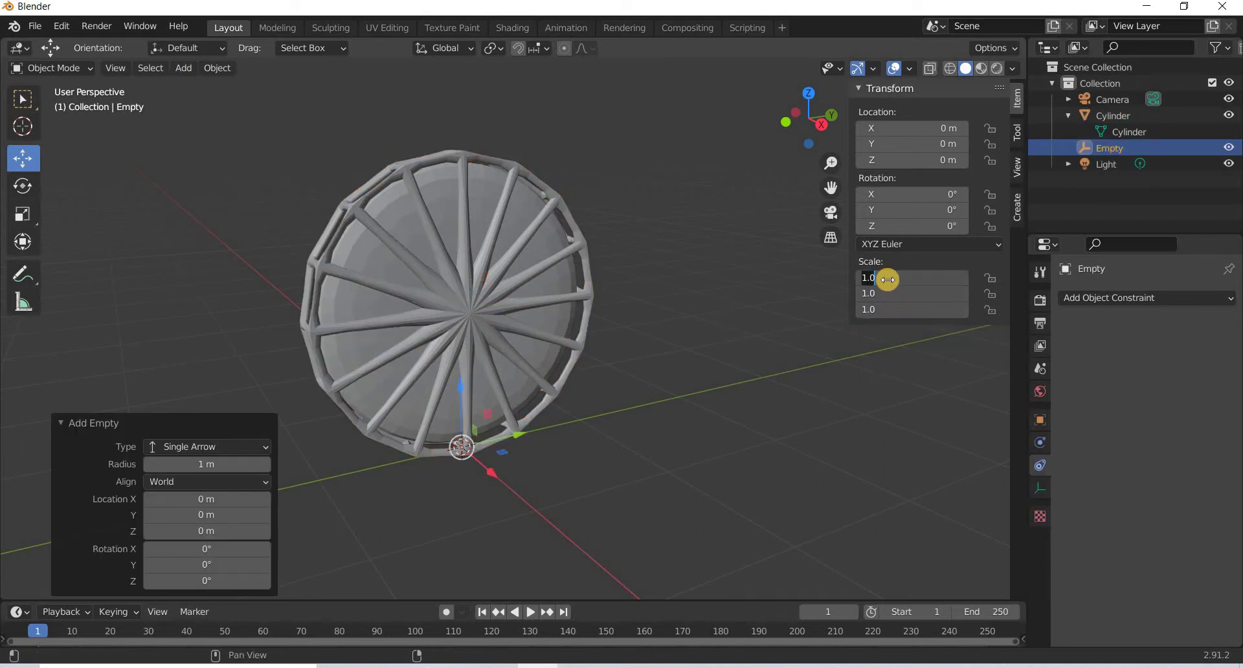
text(3)
key(Return)
scroll(602, 501, down, 3)
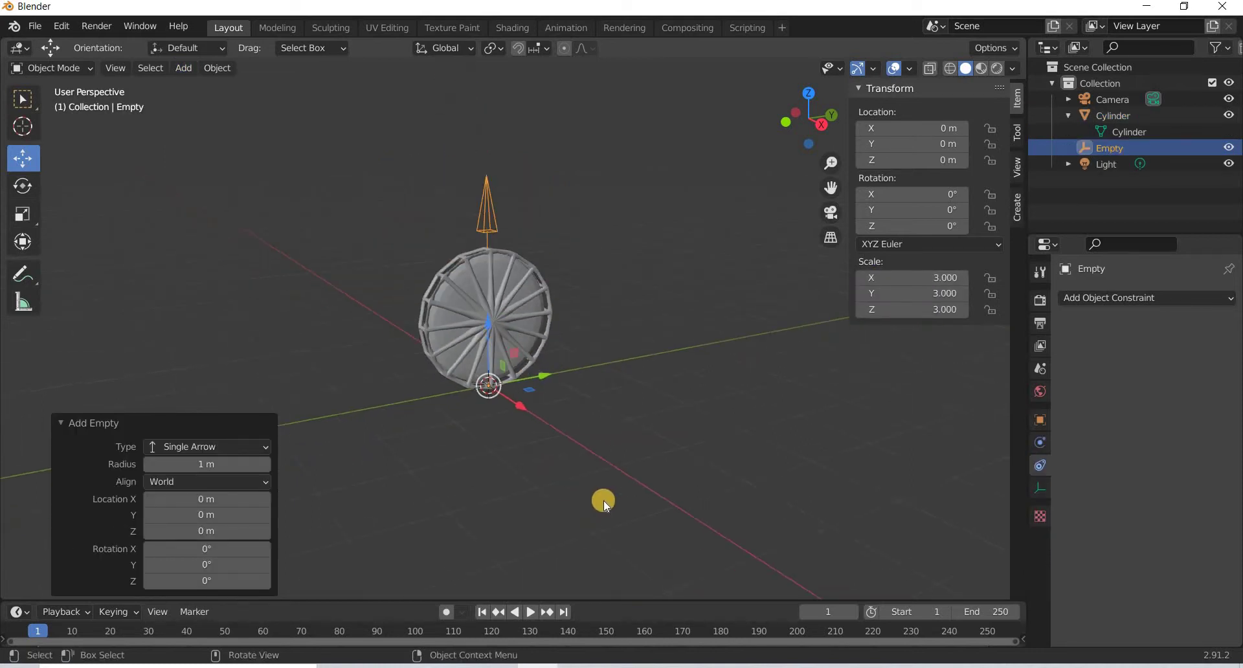
scroll(604, 499, up, 4)
key(alt+a)
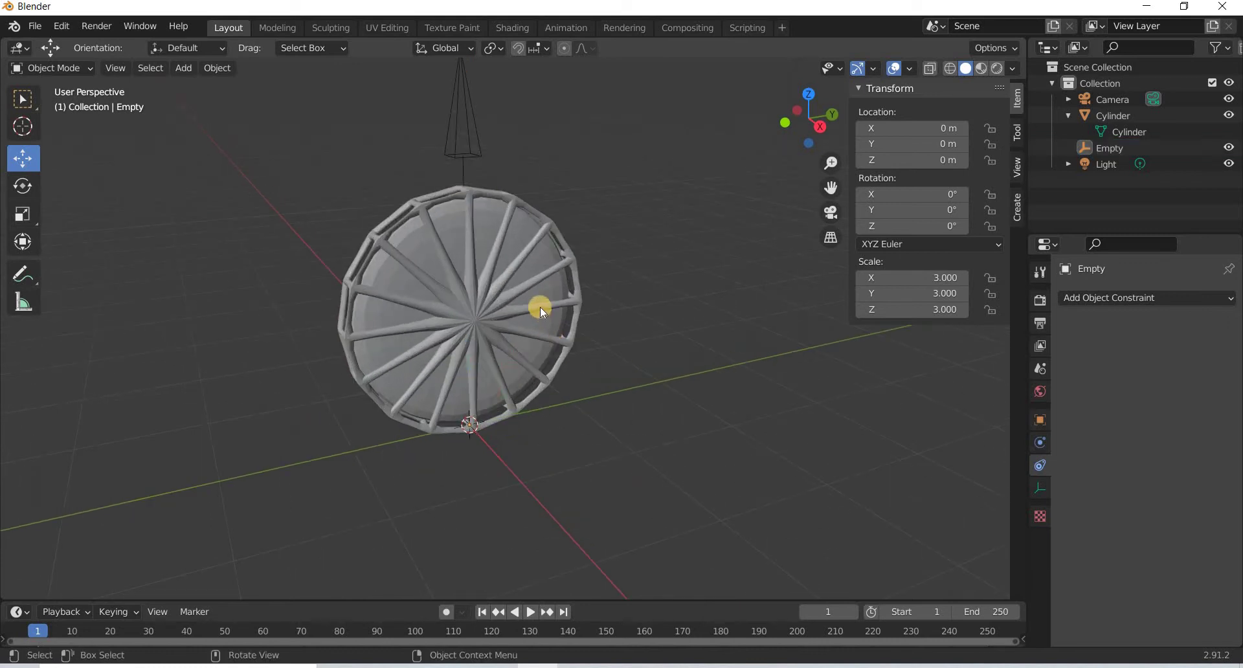
Rename the cylinder object as "wheel"
click(1134, 136)
click(1124, 116)
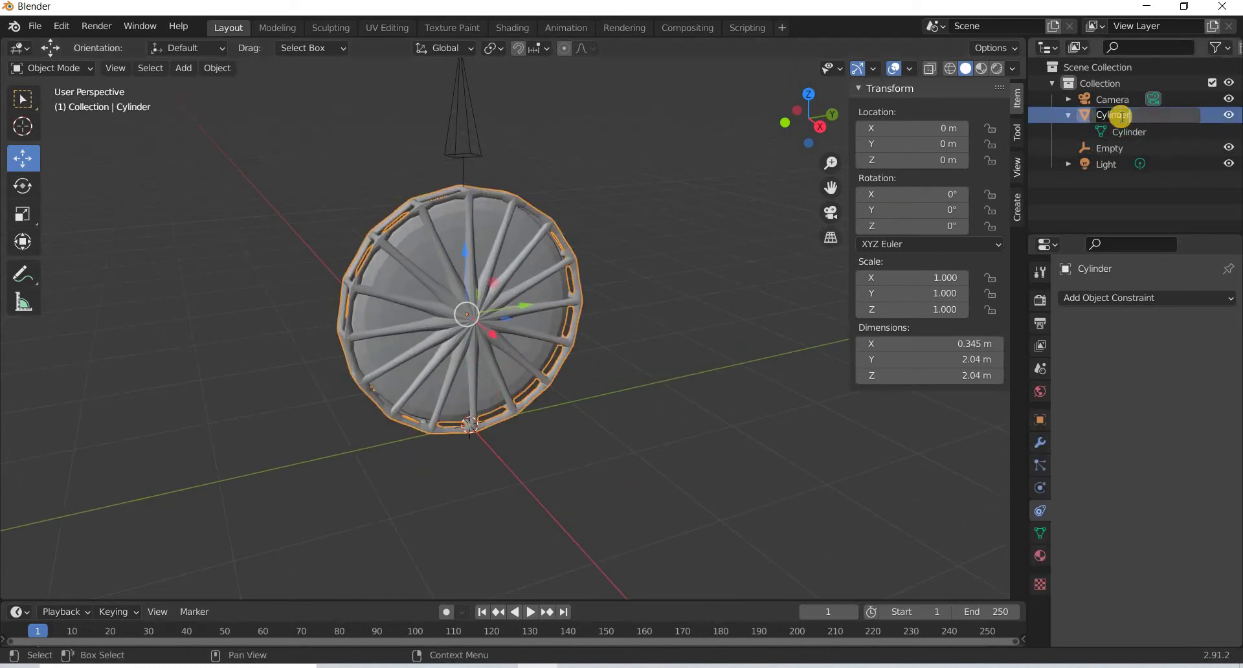
text(wheel)
key(Return)
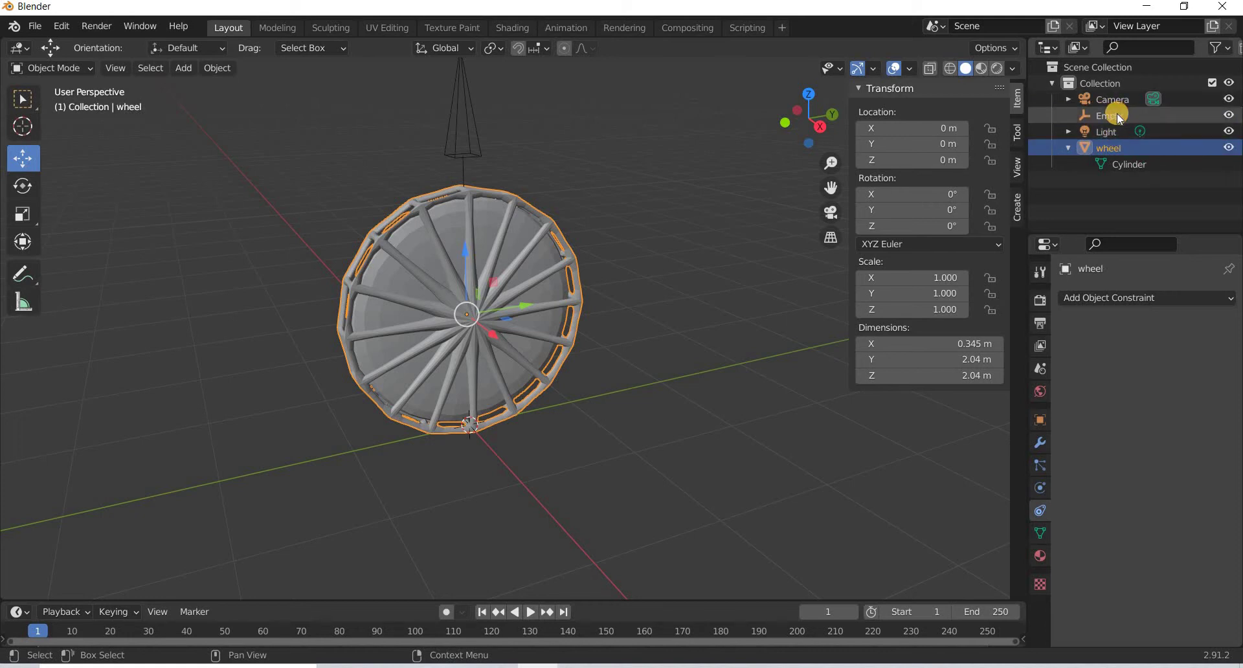
Rename the empty as "wheel control"
click(1116, 114)
double_click(1116, 114)
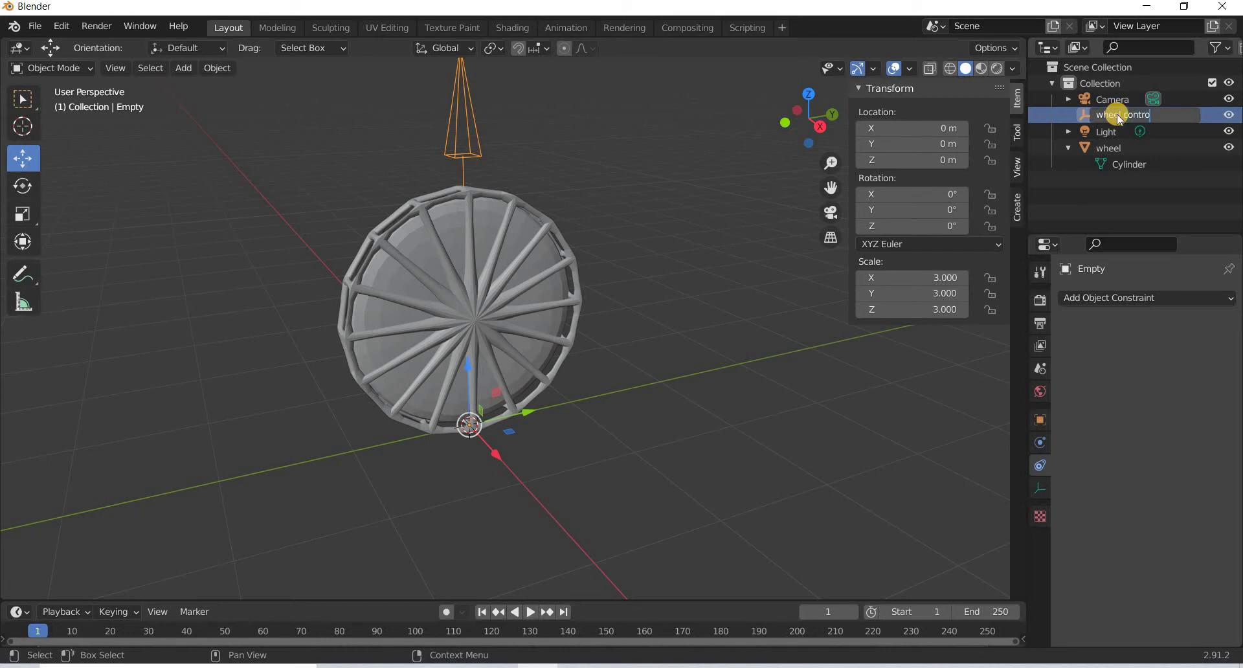
text(wheel control)
key(Return)
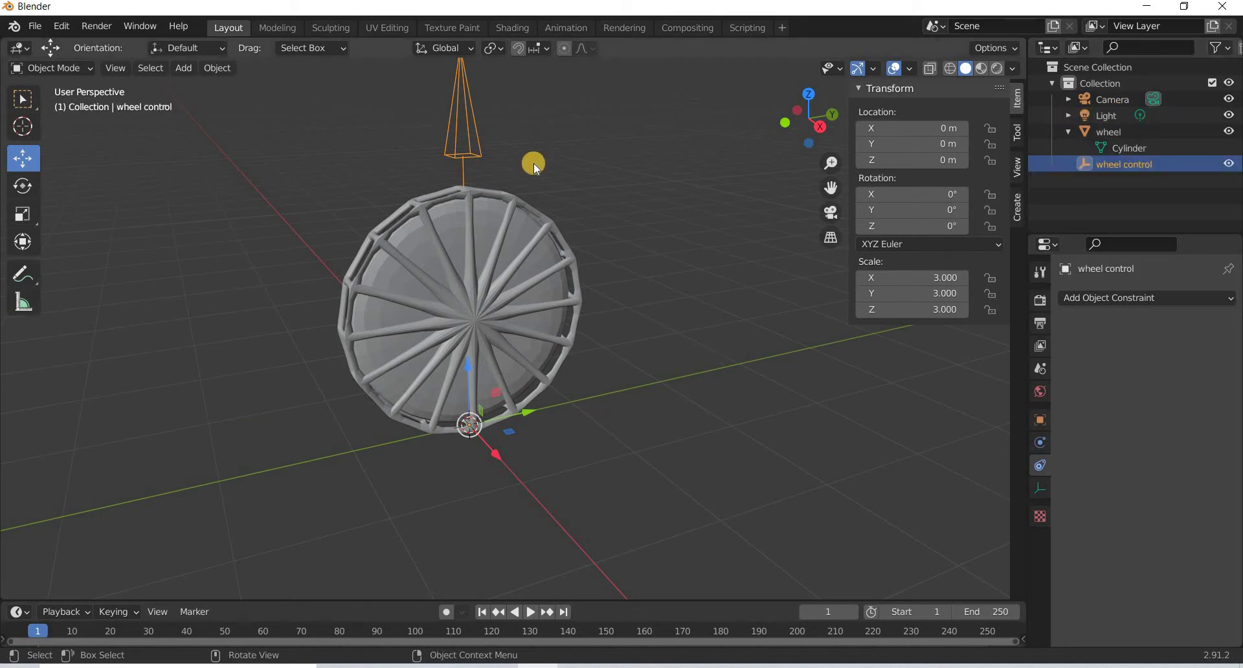
Try sliding the wheel control empty along the global Y axis and undo the move
click(468, 156)
click(468, 155)
drag(527, 413, 557, 383)
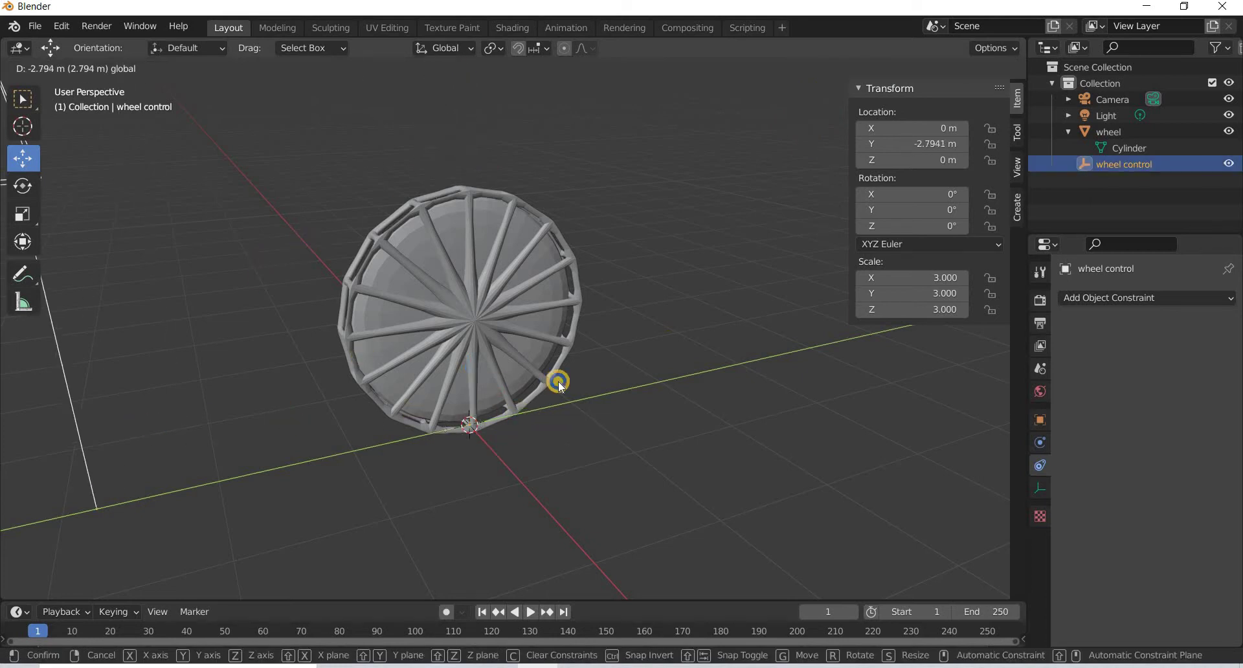
key(ctrl+z)
Select the wheel, try rotating it about the X axis, and leave its rotation at 0°
click(497, 305)
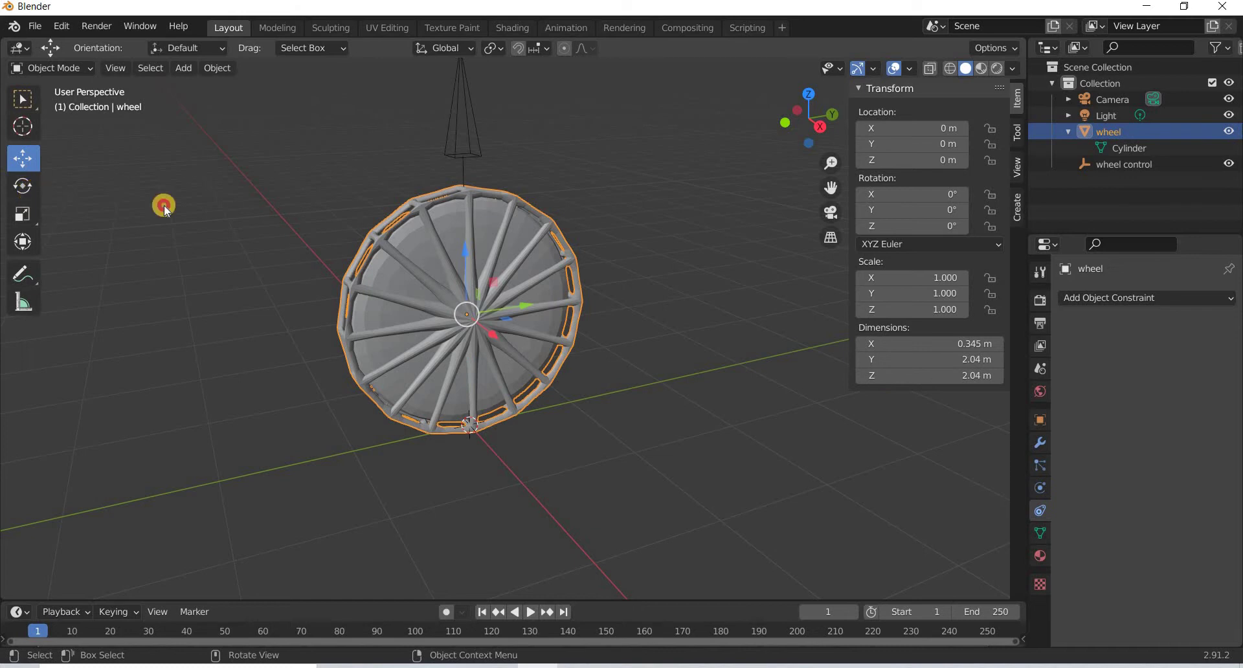
click(23, 185)
drag(417, 285, 637, 407)
right_click(638, 406)
click(678, 405)
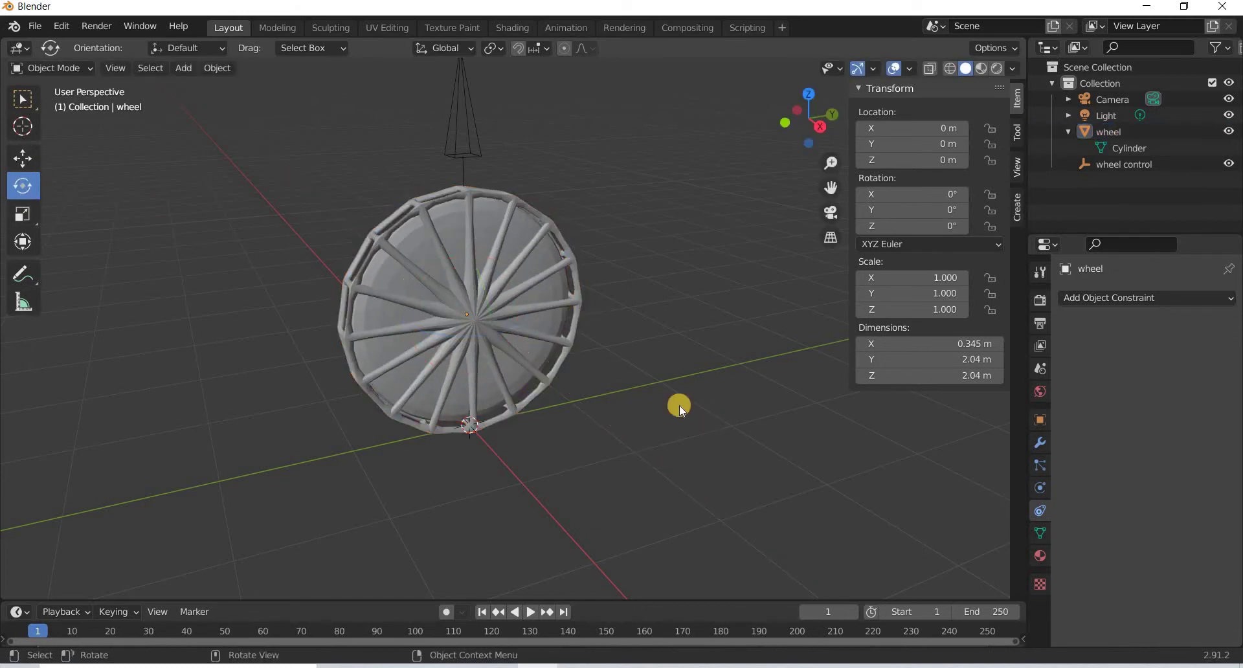
key(ctrl+z)
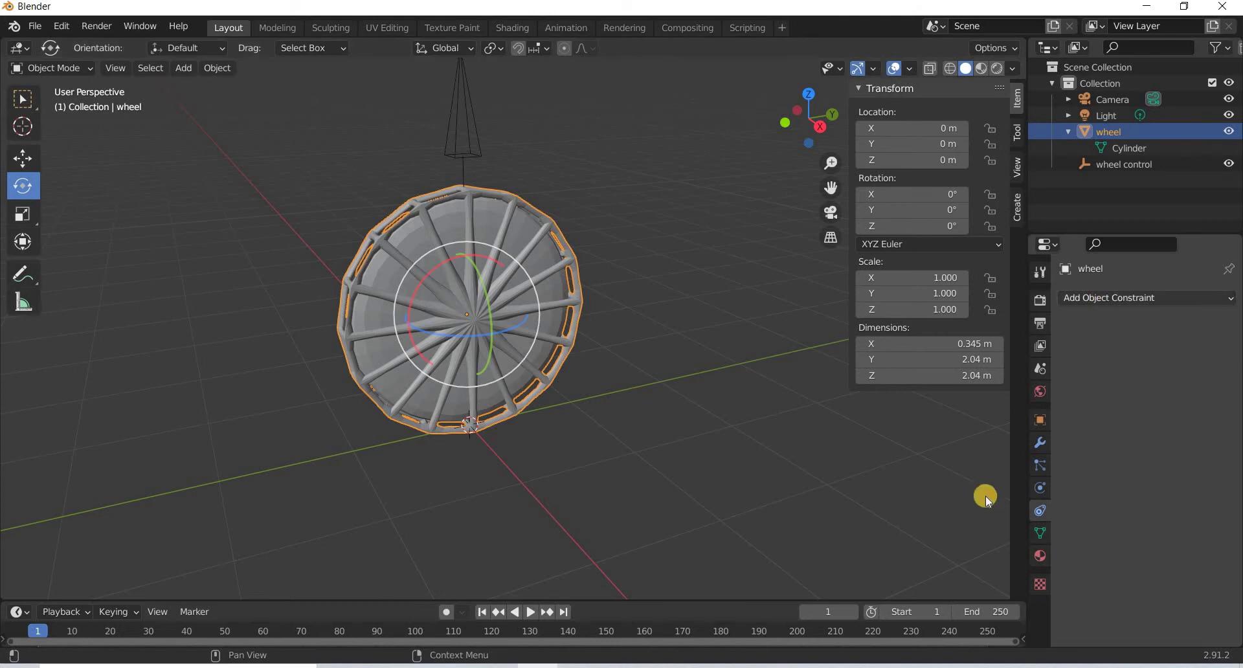
Add a Transformation constraint to the wheel and set wheel control as its target
key(ctrl+shift+c)
click(989, 497)
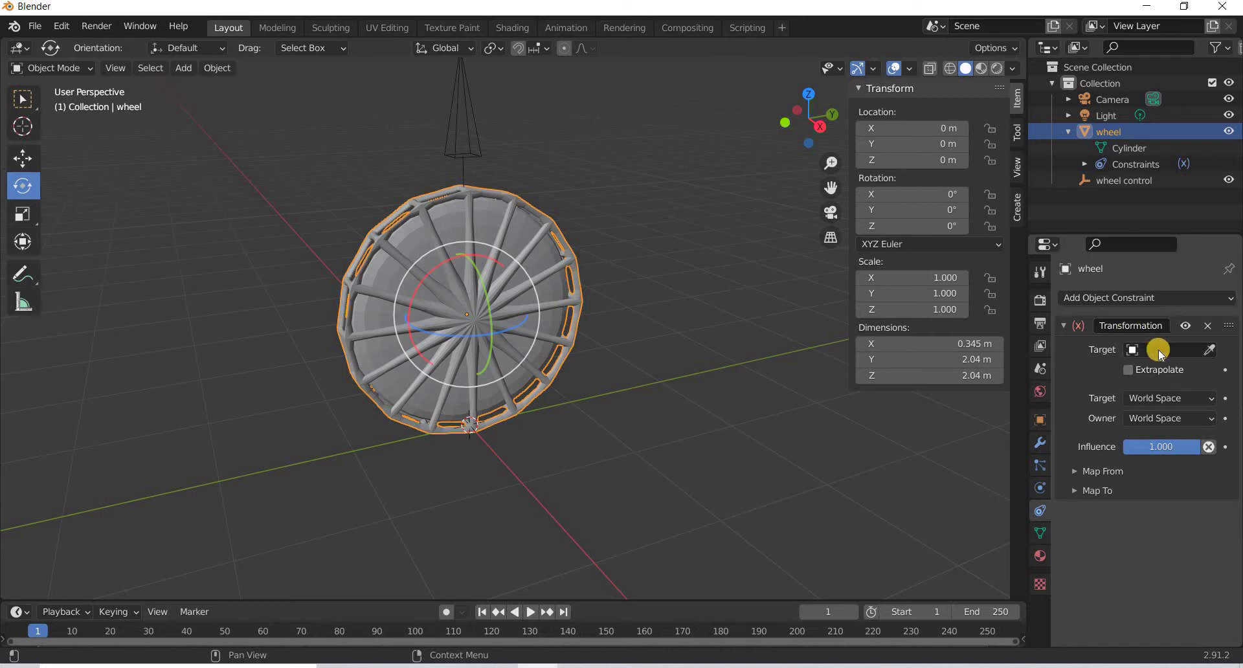
click(1154, 350)
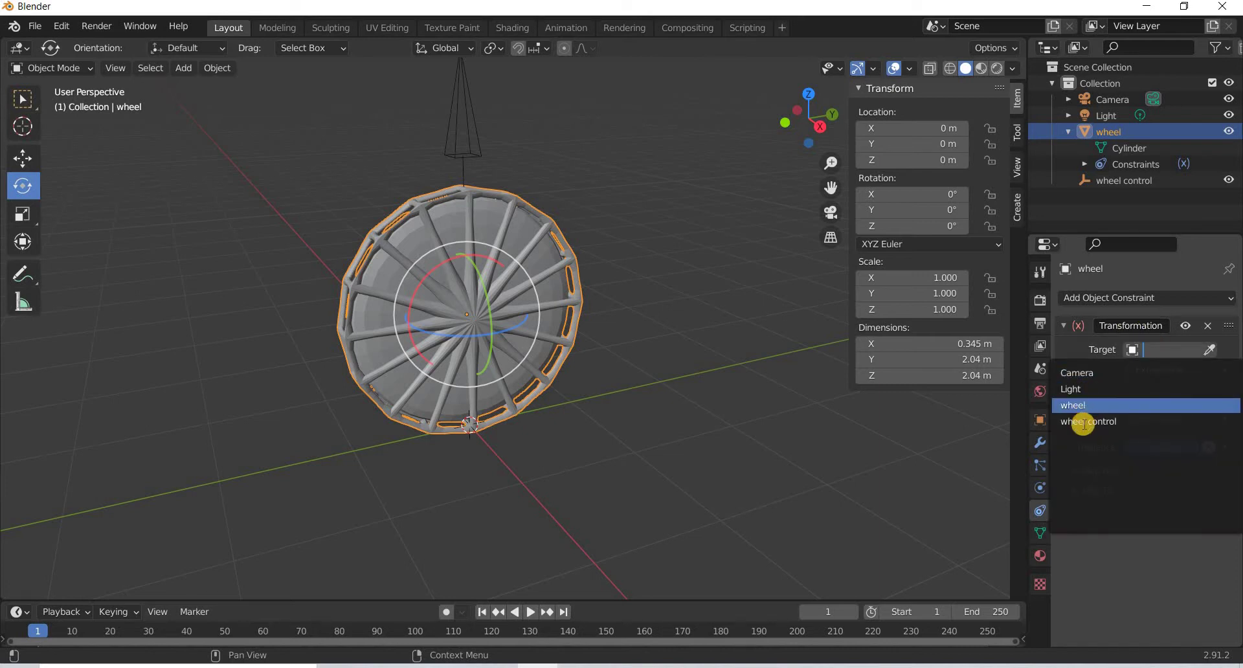
click(1112, 422)
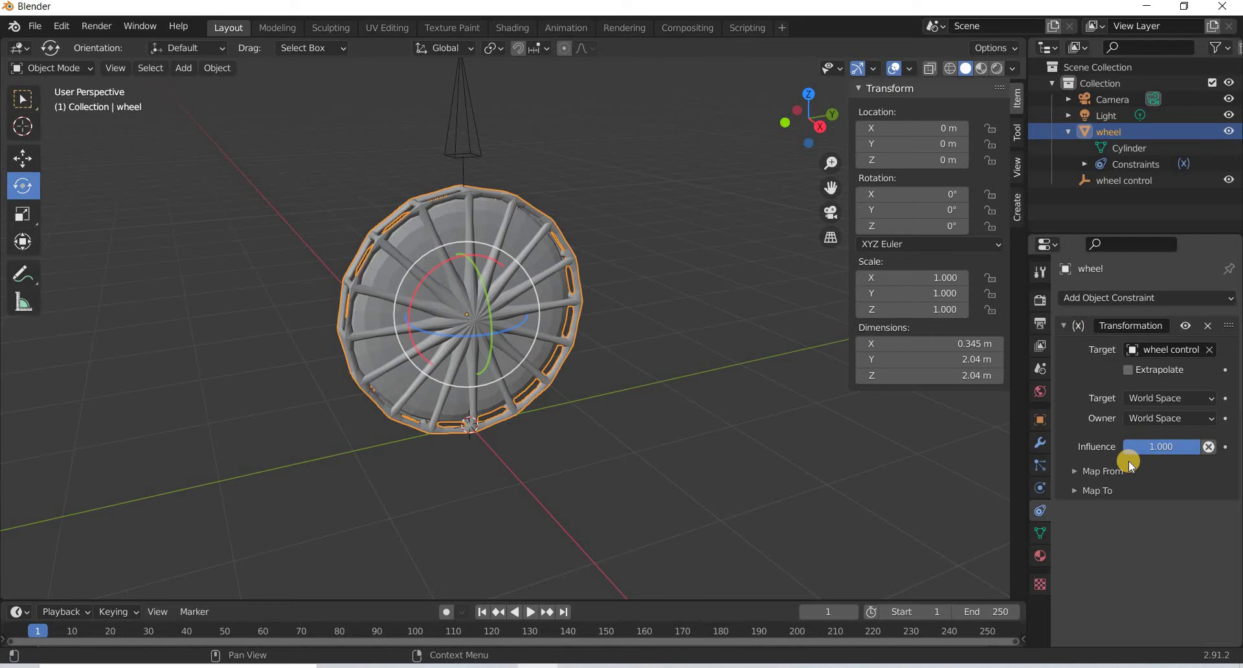
Map the constraint from the target's location with a Y maximum of 1 m
click(1087, 472)
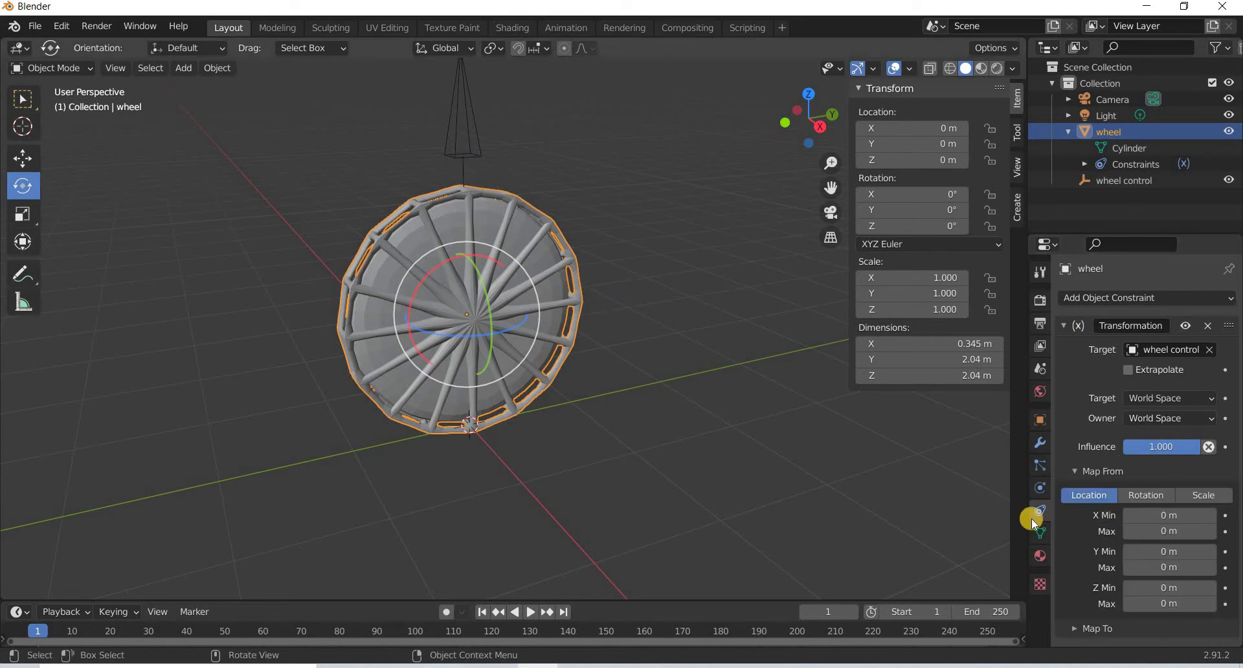
click(1177, 570)
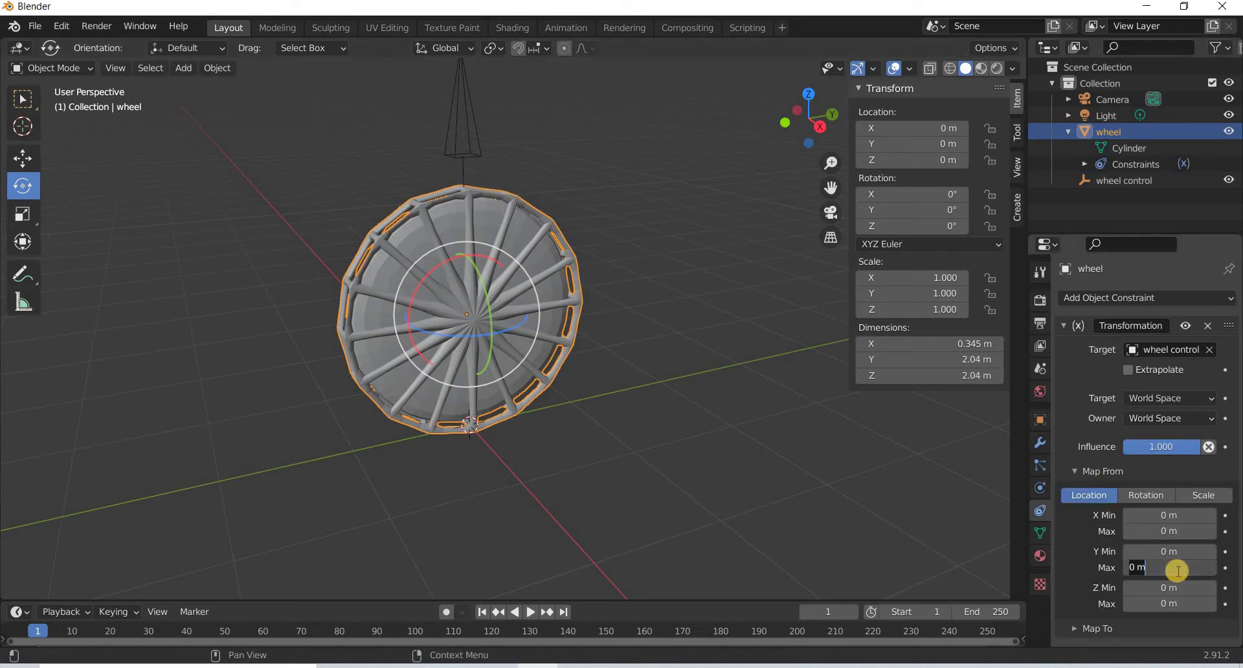
text(1)
key(Return)
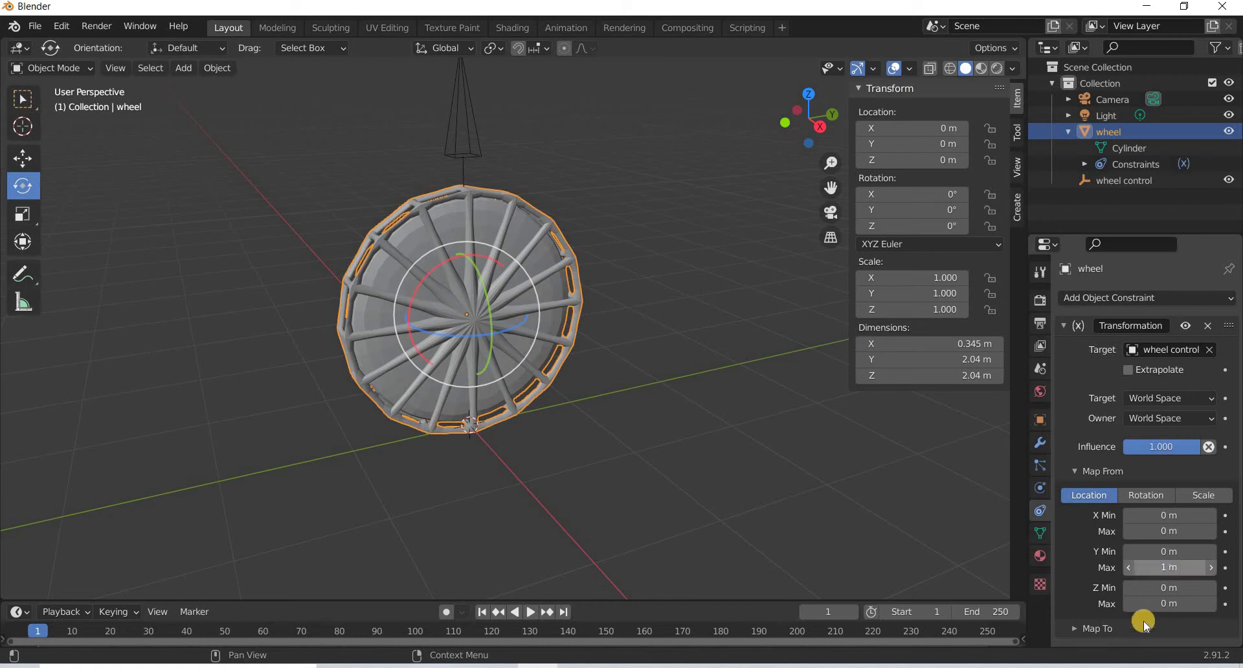
Map the constraint to rotation, with Y as the source axis for X and an X maximum of 360°
click(1094, 629)
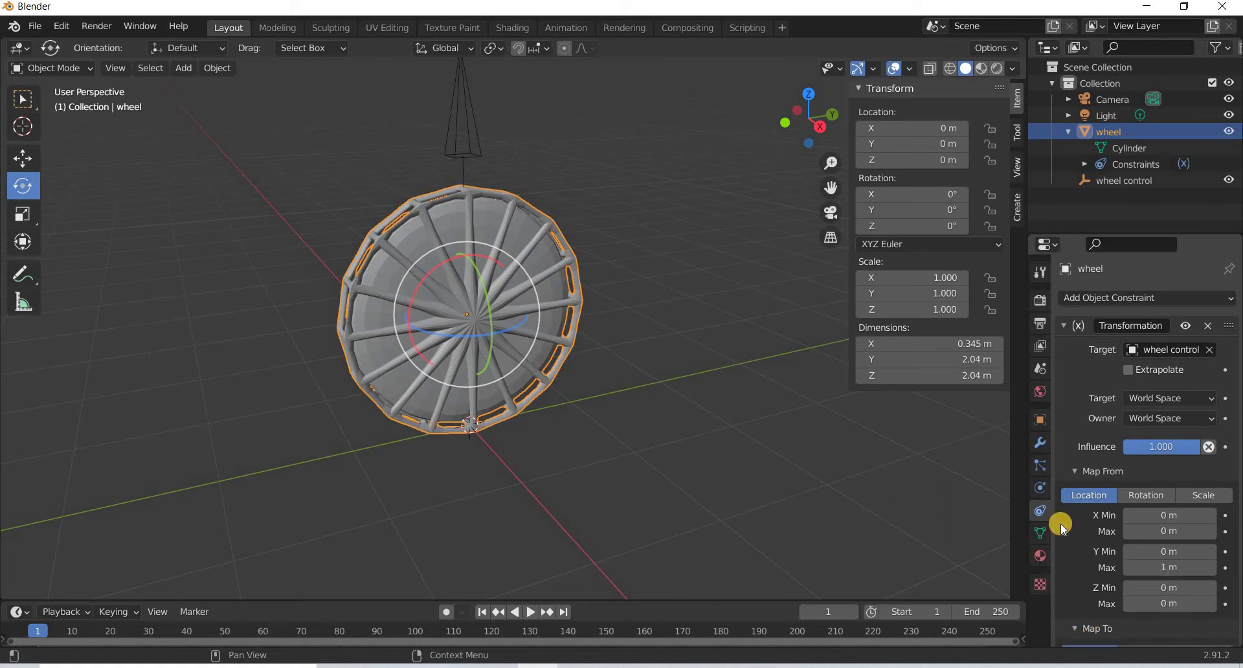
scroll(1061, 526, down, 5)
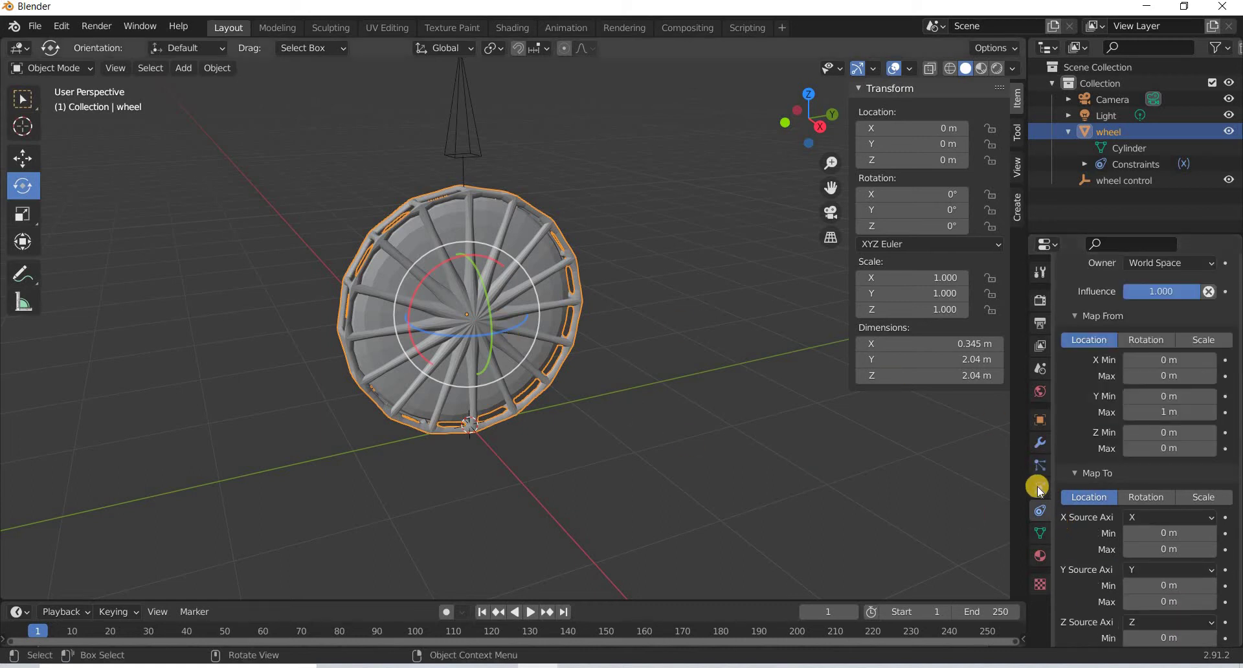
click(1145, 498)
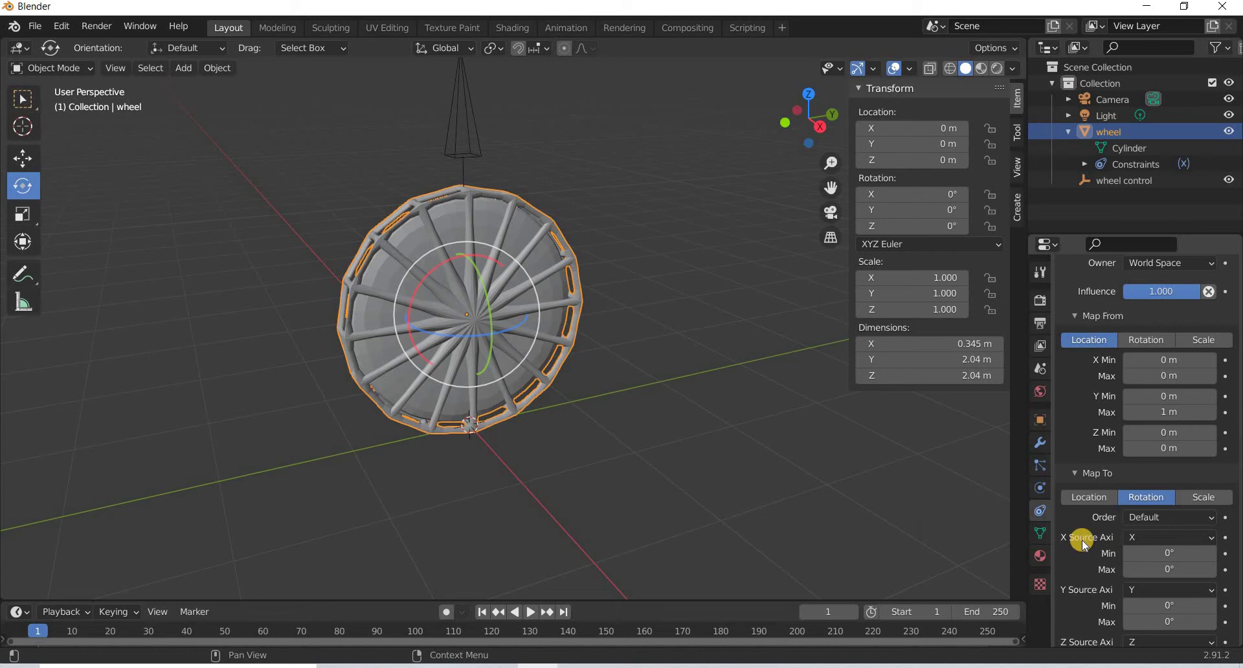
click(1150, 539)
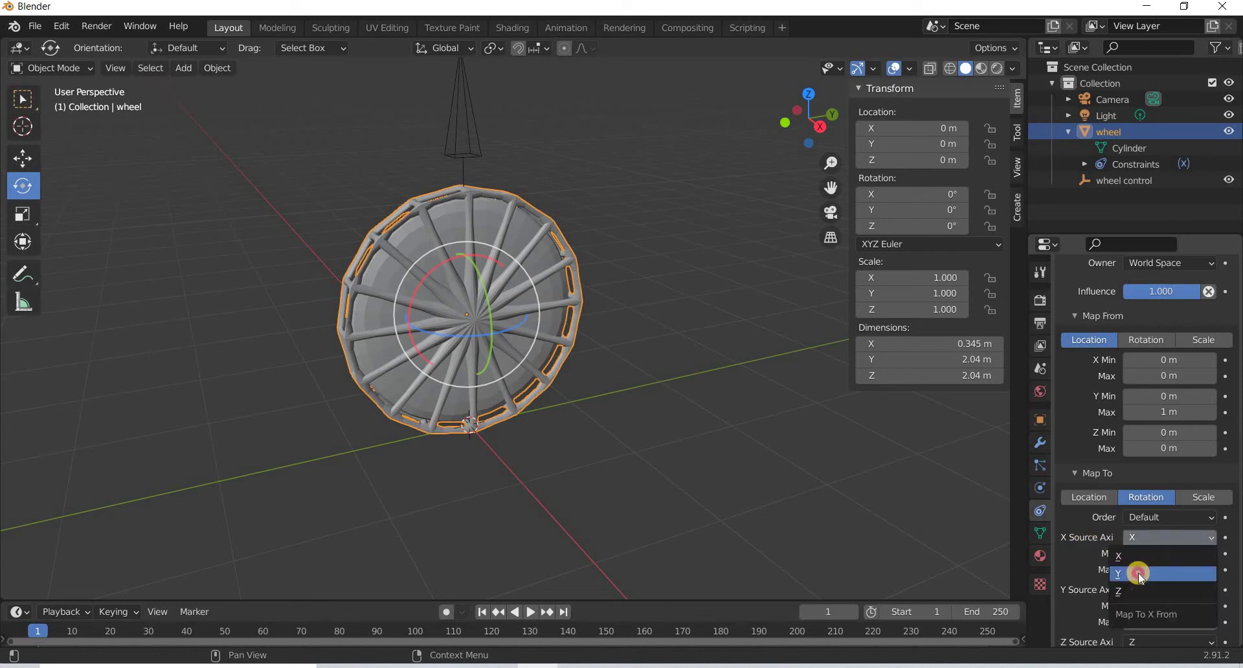
click(1138, 573)
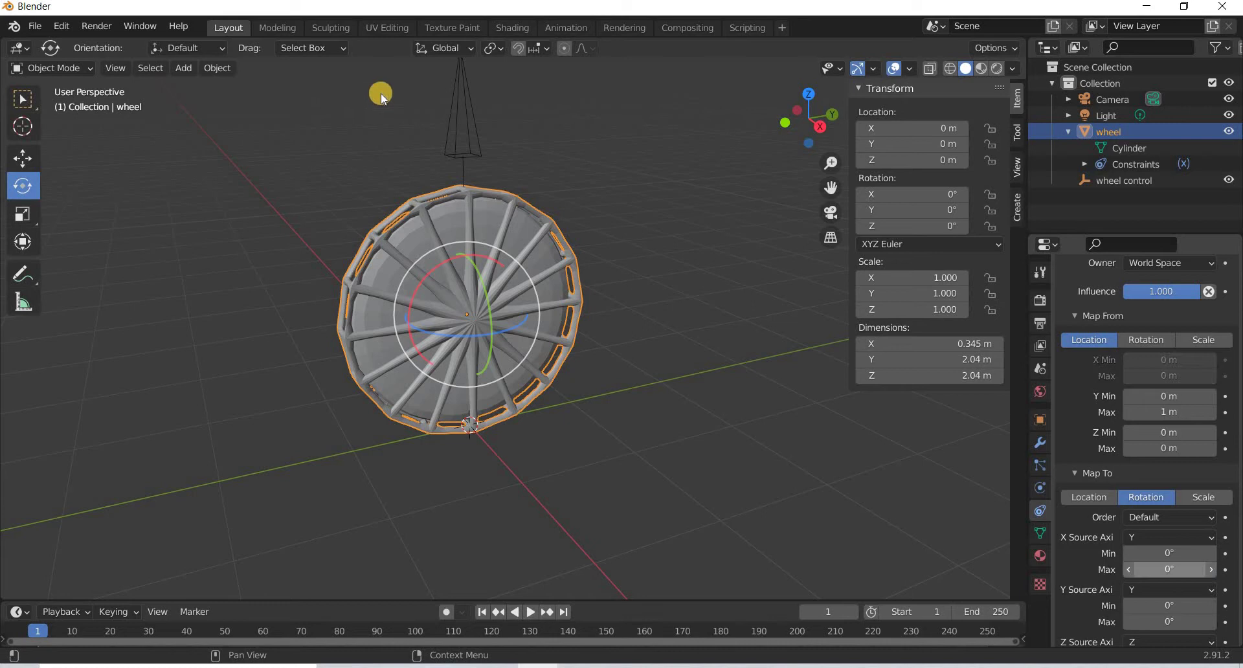
double_click(1182, 570)
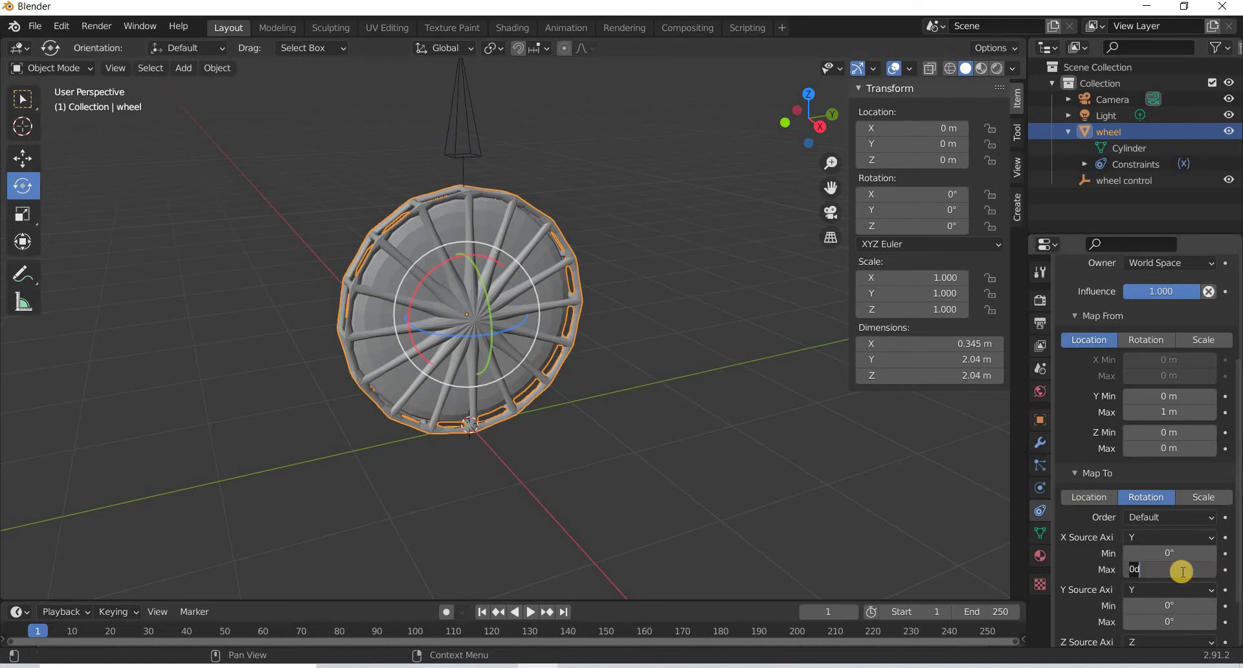
key(Return)
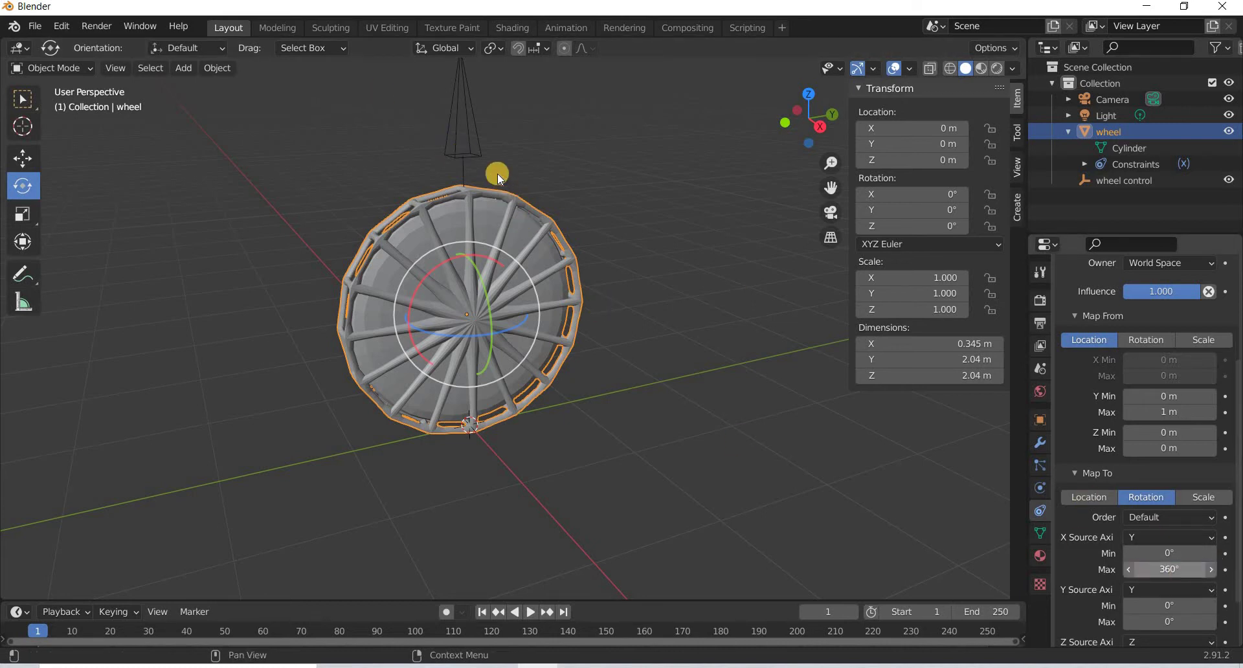
Test the constraint by moving wheel control along Y to about 1.1 m and about 2.1 m, undoing each move
click(482, 157)
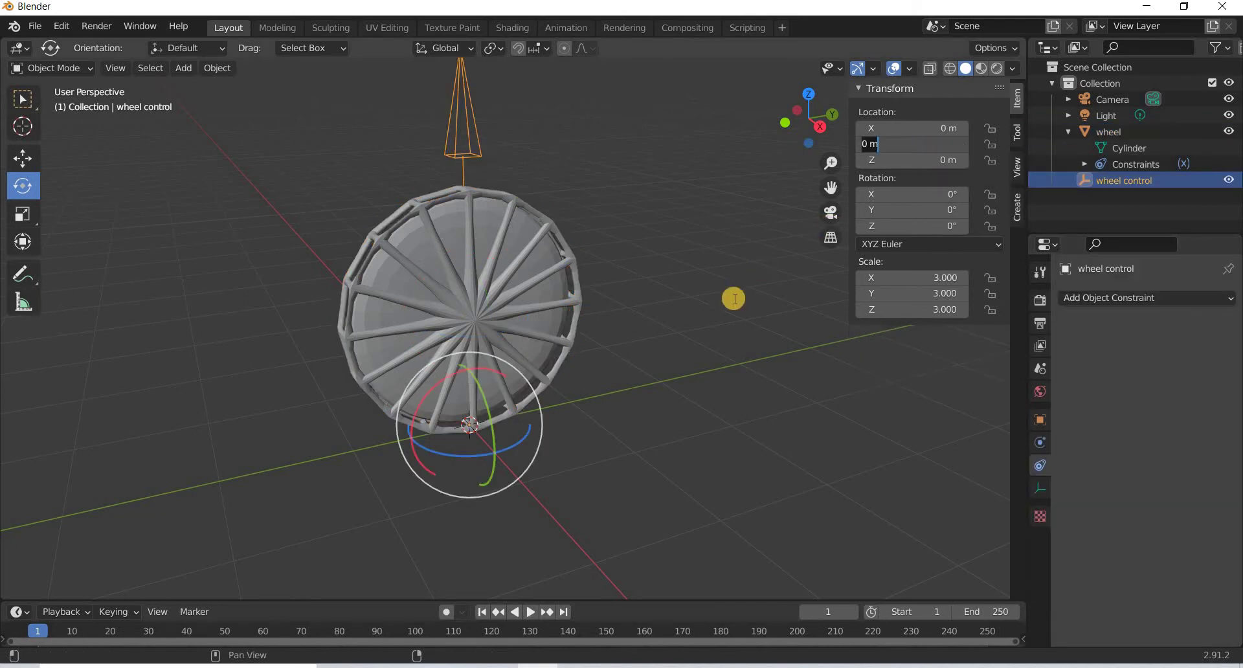
drag(924, 143, 971, 183)
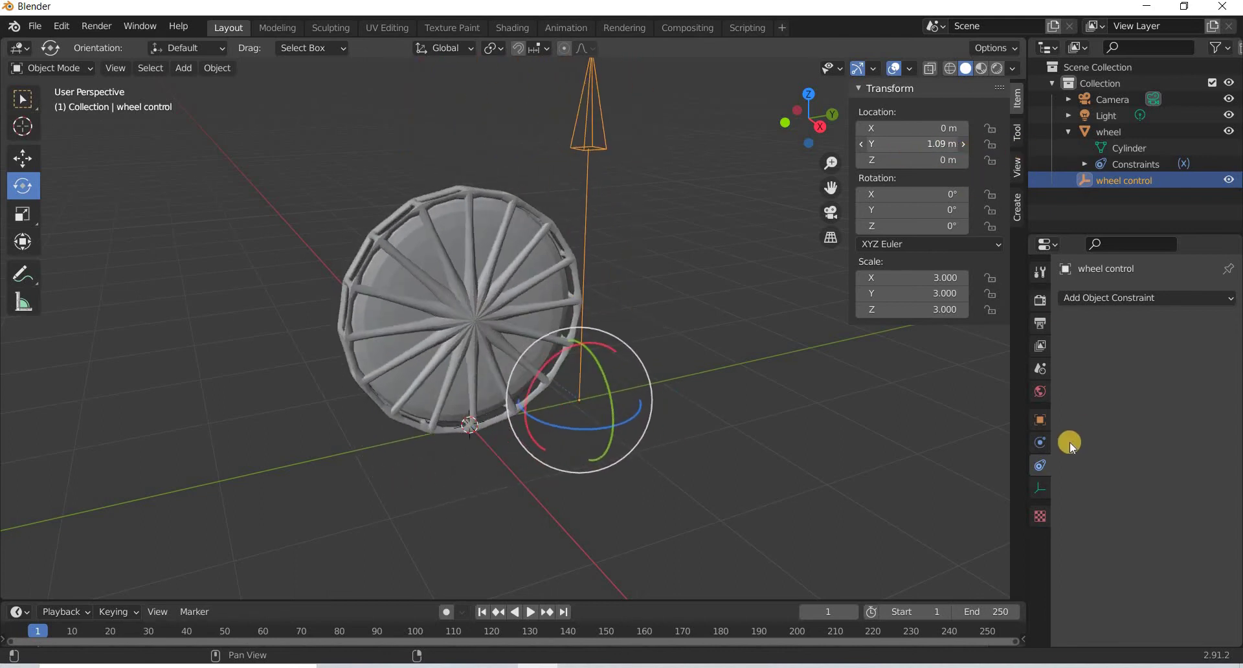
key(ctrl+z)
drag(888, 142, 1044, 412)
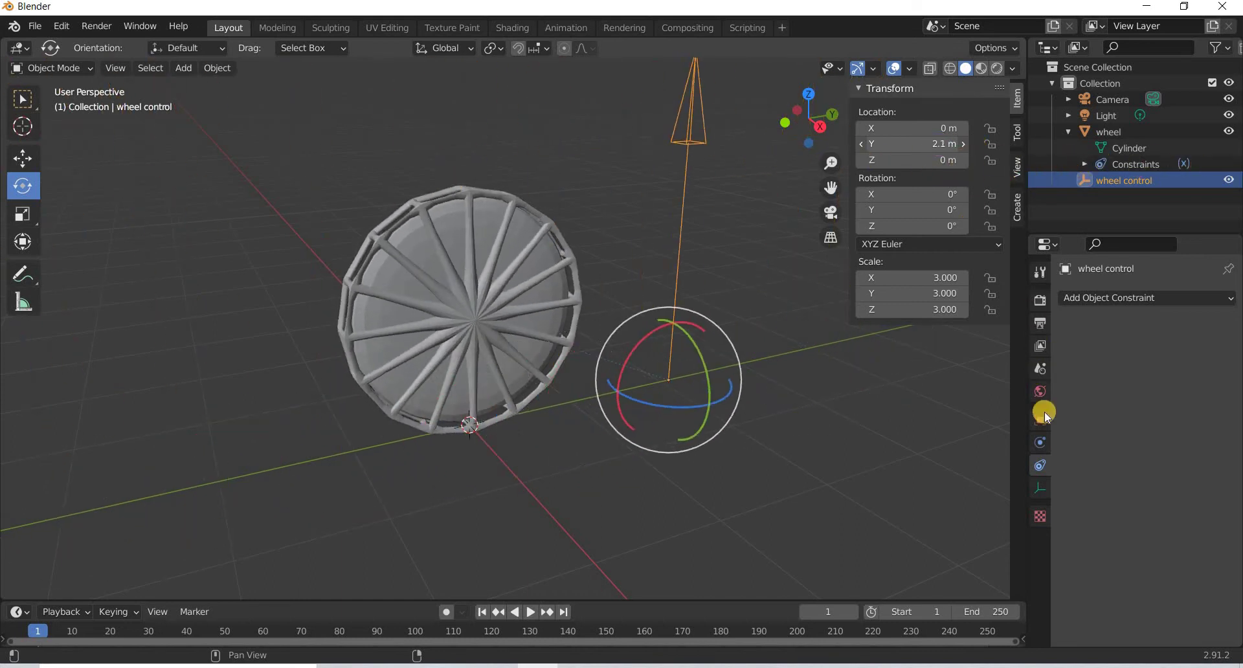
key(ctrl+z)
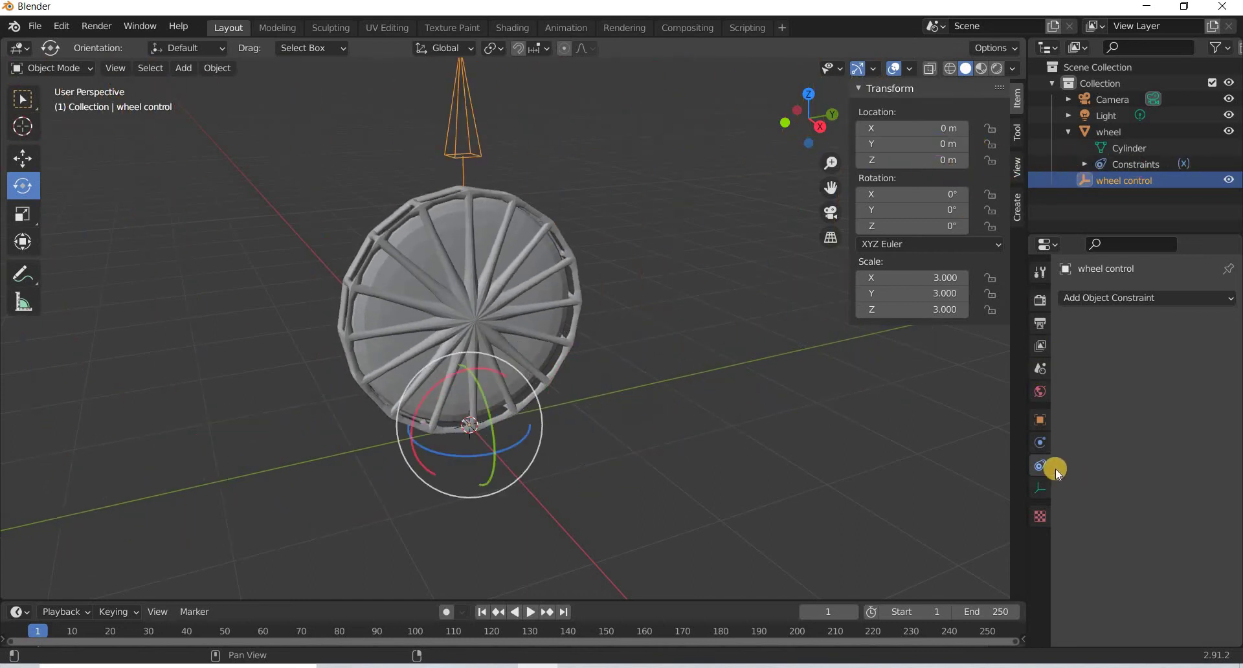
Enable extrapolation on the wheel's Transformation constraint
click(531, 303)
click(1164, 370)
click(1165, 374)
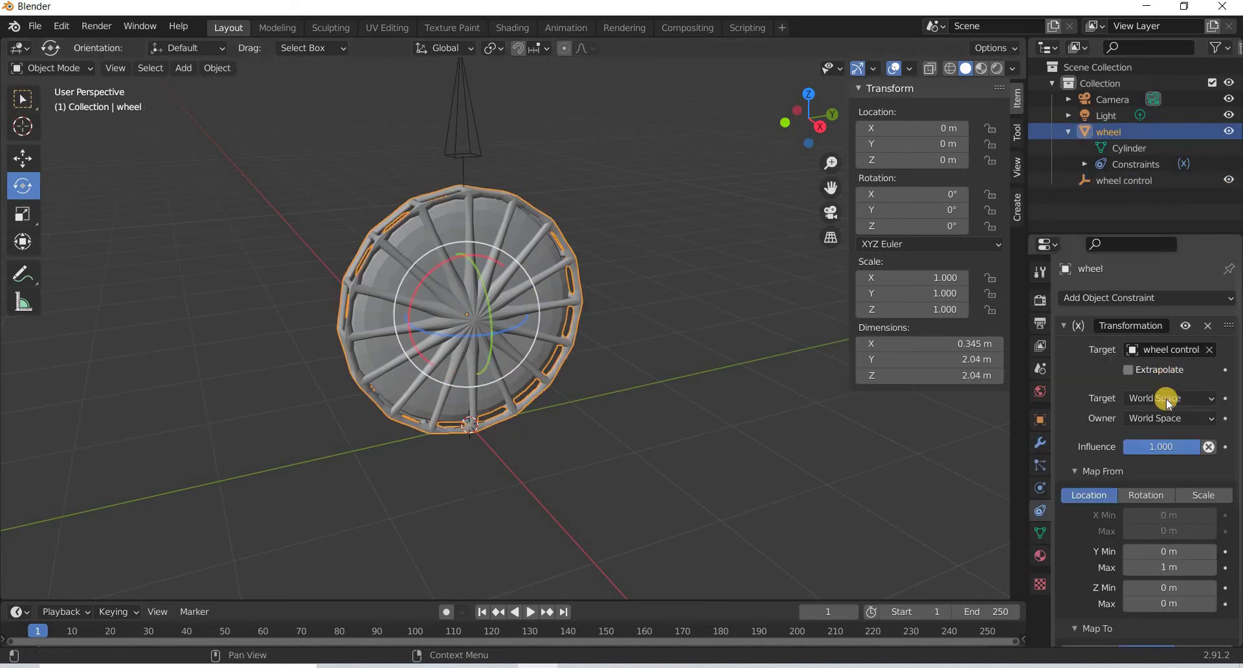
Test the extrapolated rotation by moving wheel control along Y, undoing each move
click(900, 145)
drag(900, 147, 1055, 158)
key(ctrl+z)
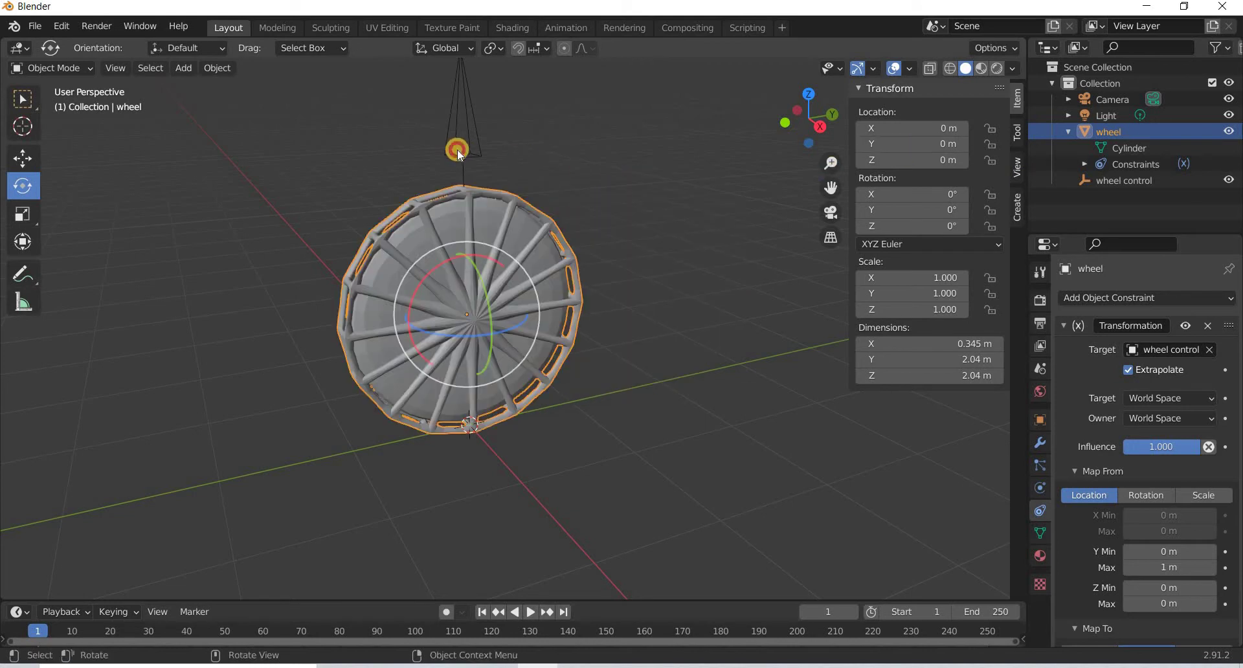
key(ctrl+z)
drag(1064, 147, 1198, 152)
key(ctrl+z)
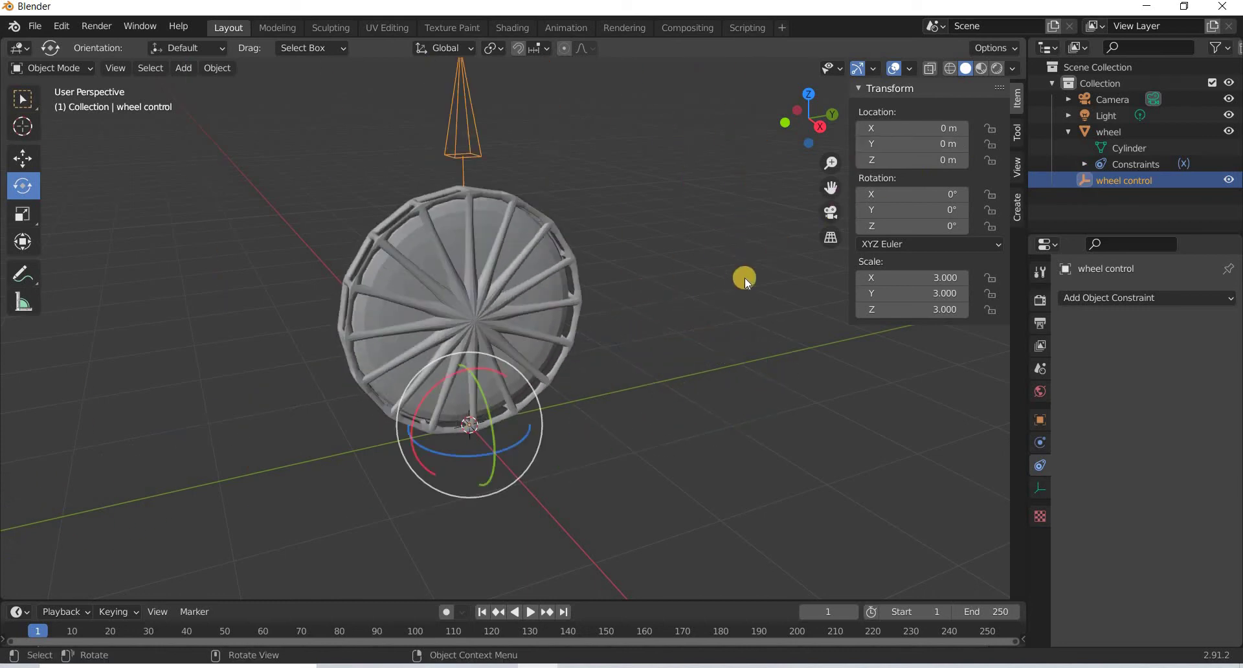
Parent the wheel to wheel control using the Object parent type
click(547, 272)
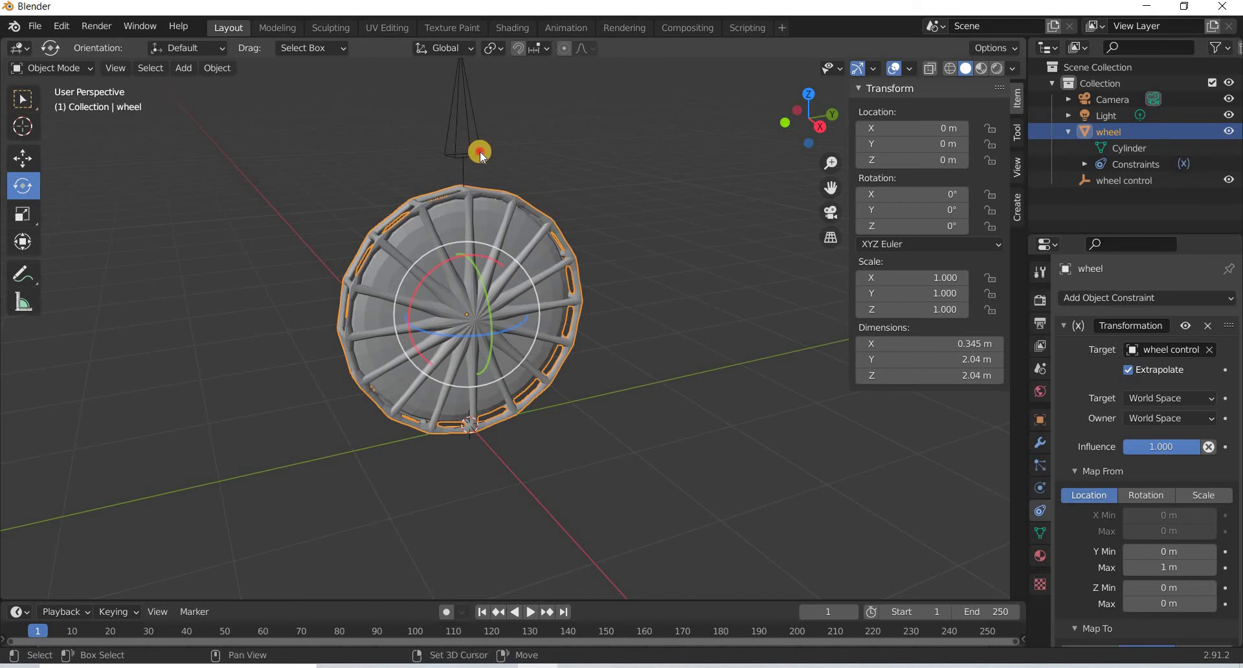
shift+click(626, 198)
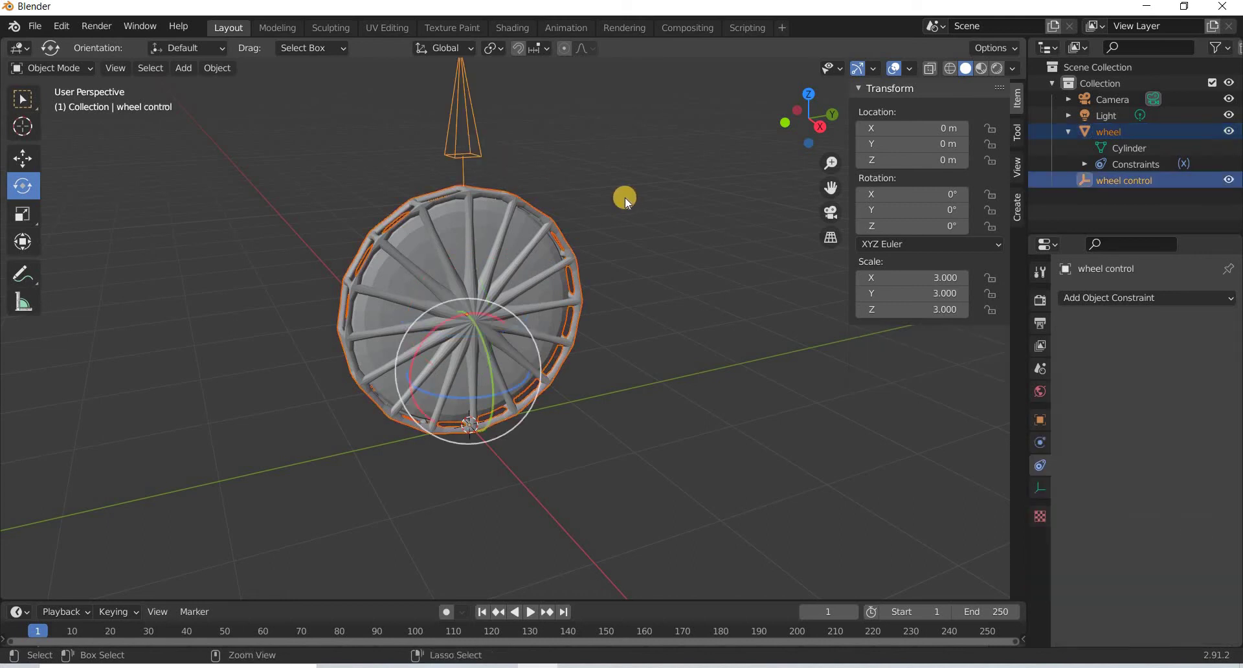
key(ctrl+p)
click(624, 198)
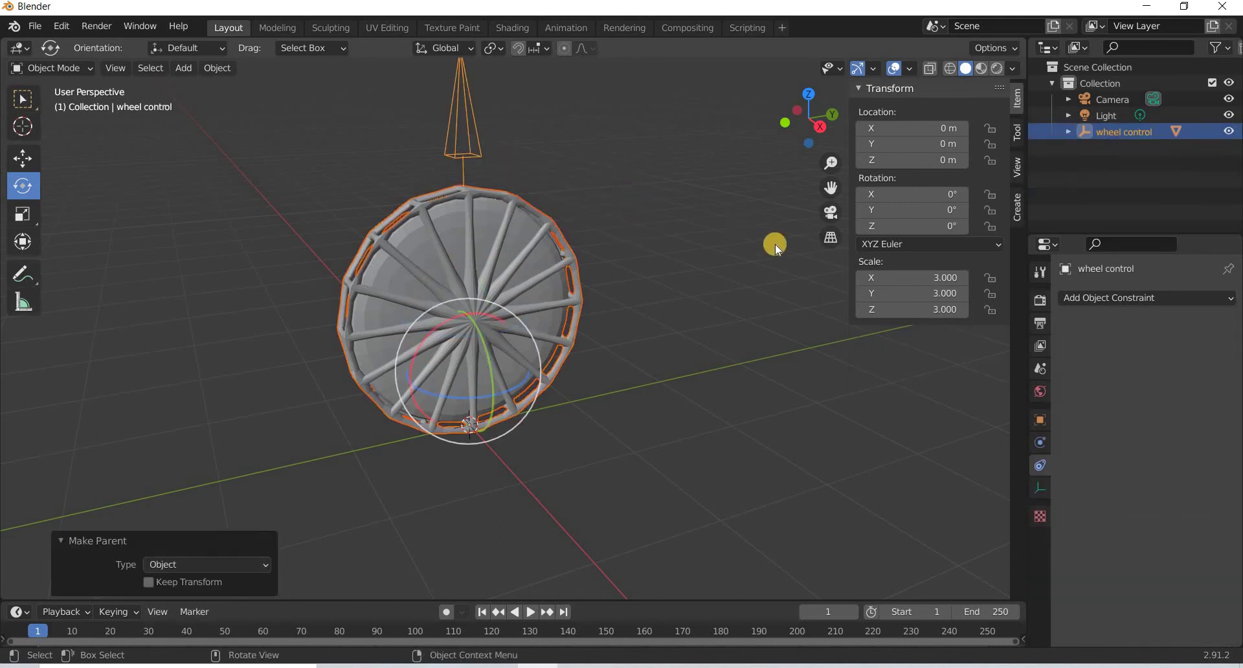
Test the parenting by moving wheel control along Y by about 0.44 m, and undo the move
click(480, 166)
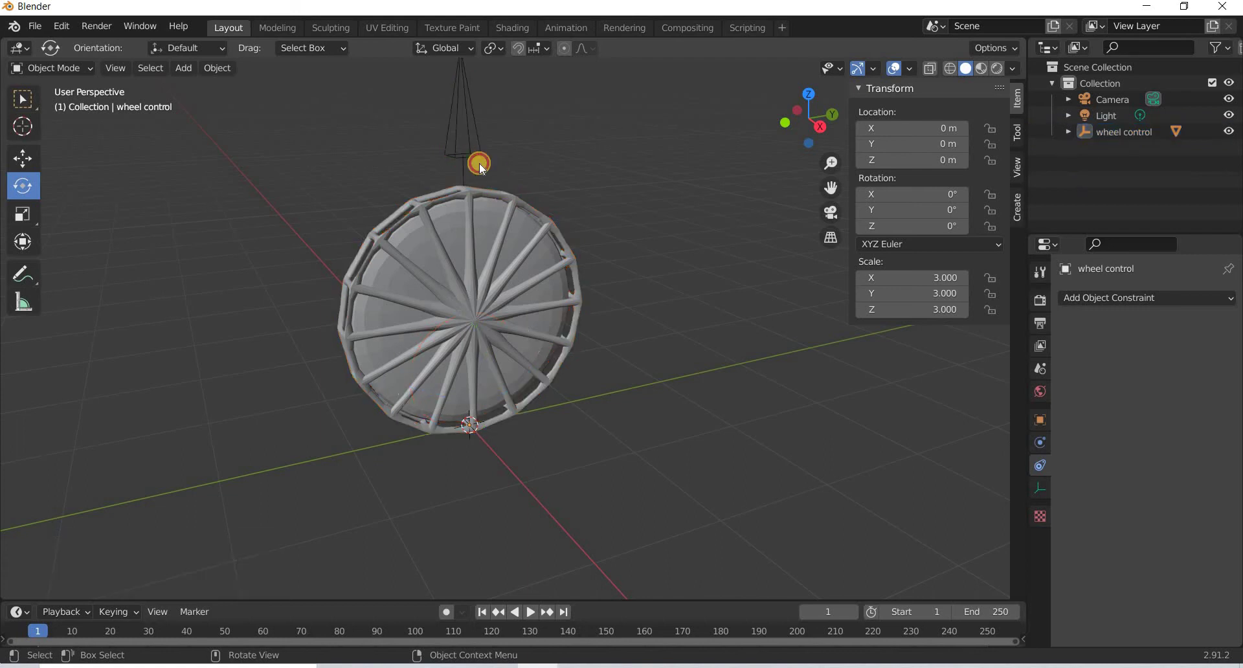
click(469, 472)
click(23, 158)
drag(522, 413, 629, 433)
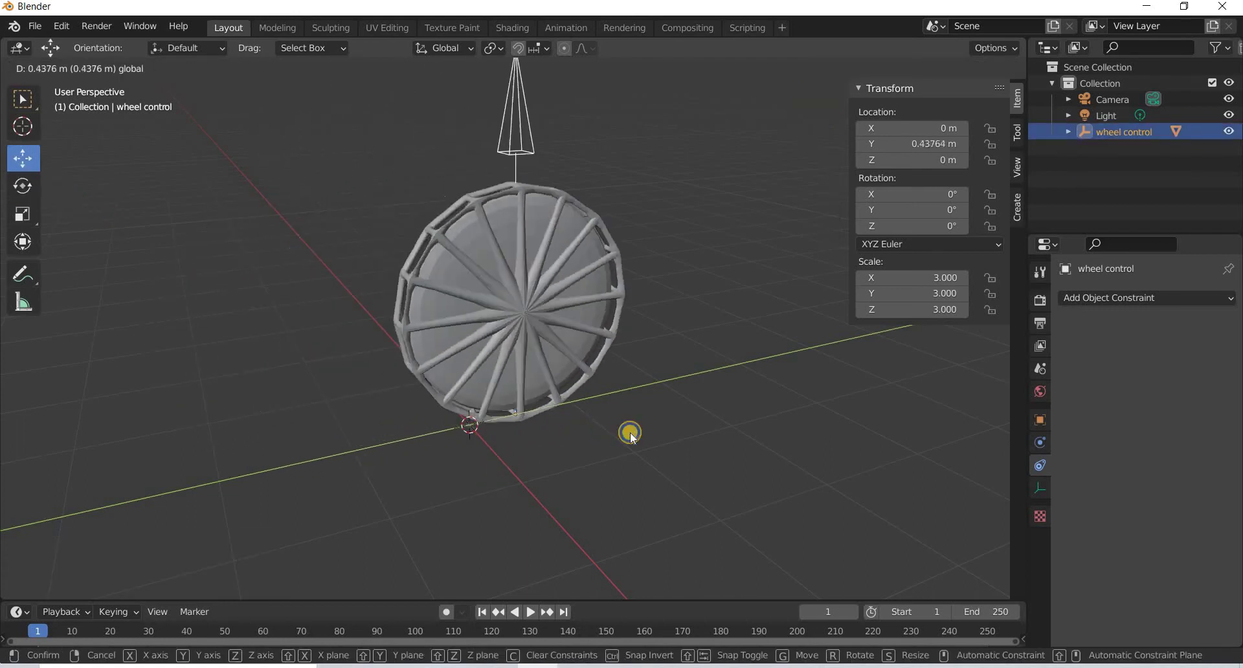
key(ctrl+z)
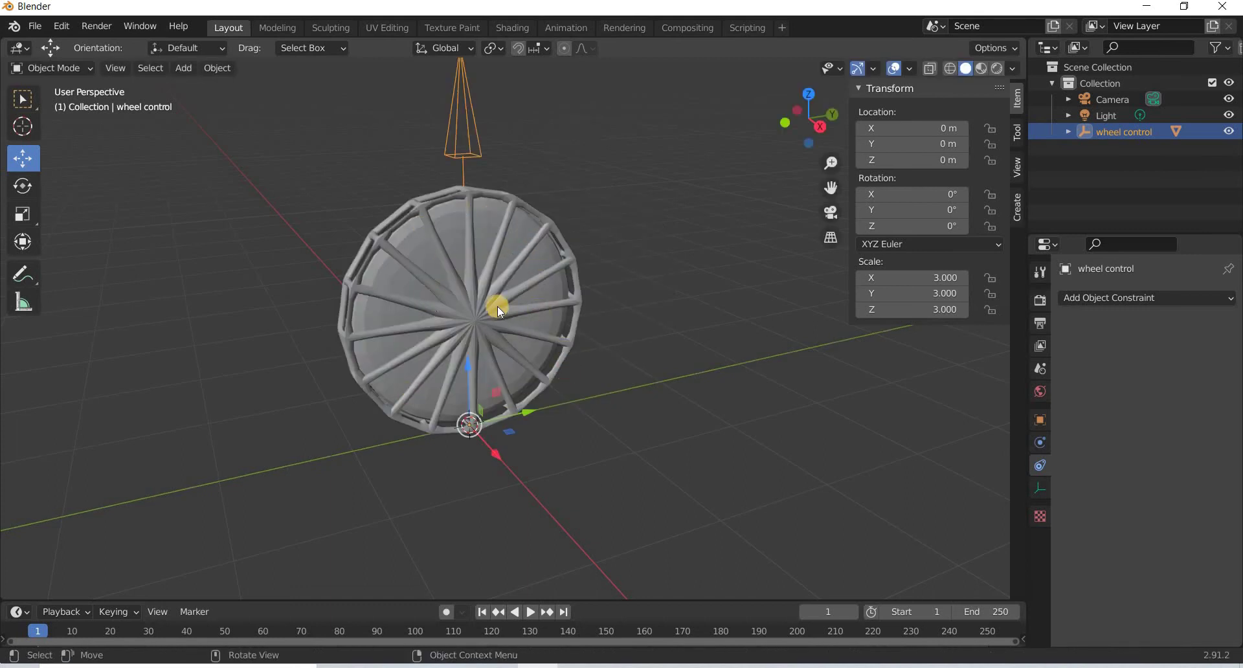
Switch to Calculator, multiply the wheel's 2.04 m diameter by 3.14, and copy the result
click(519, 308)
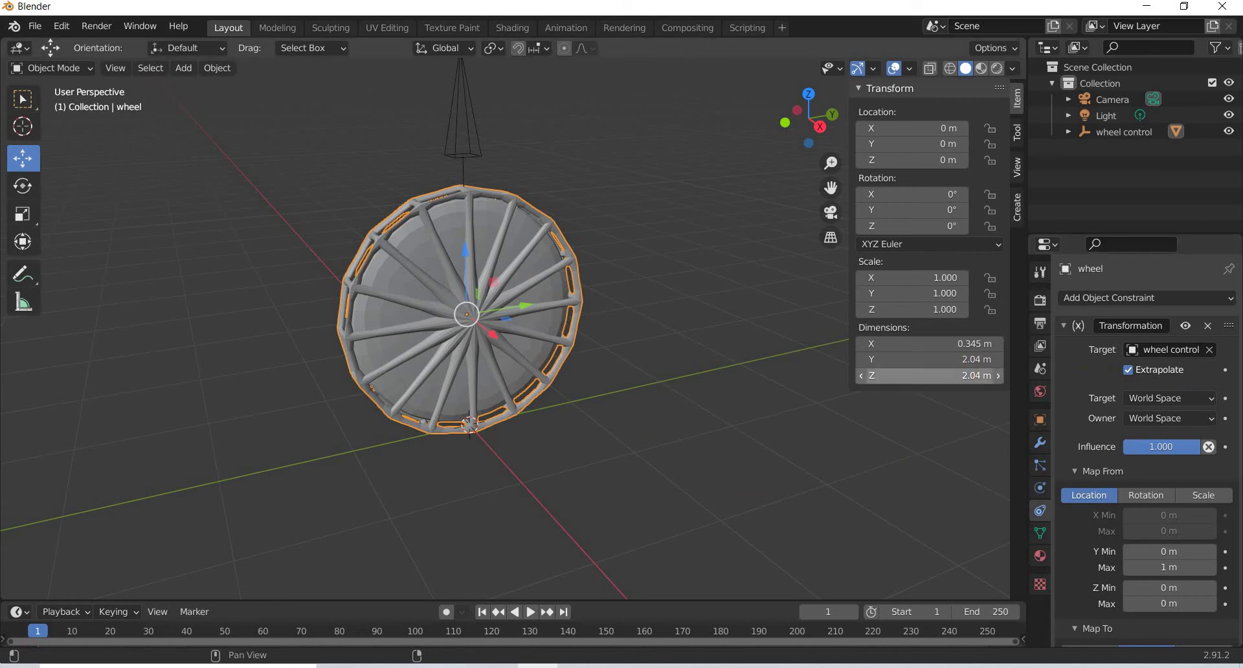
click(146, 666)
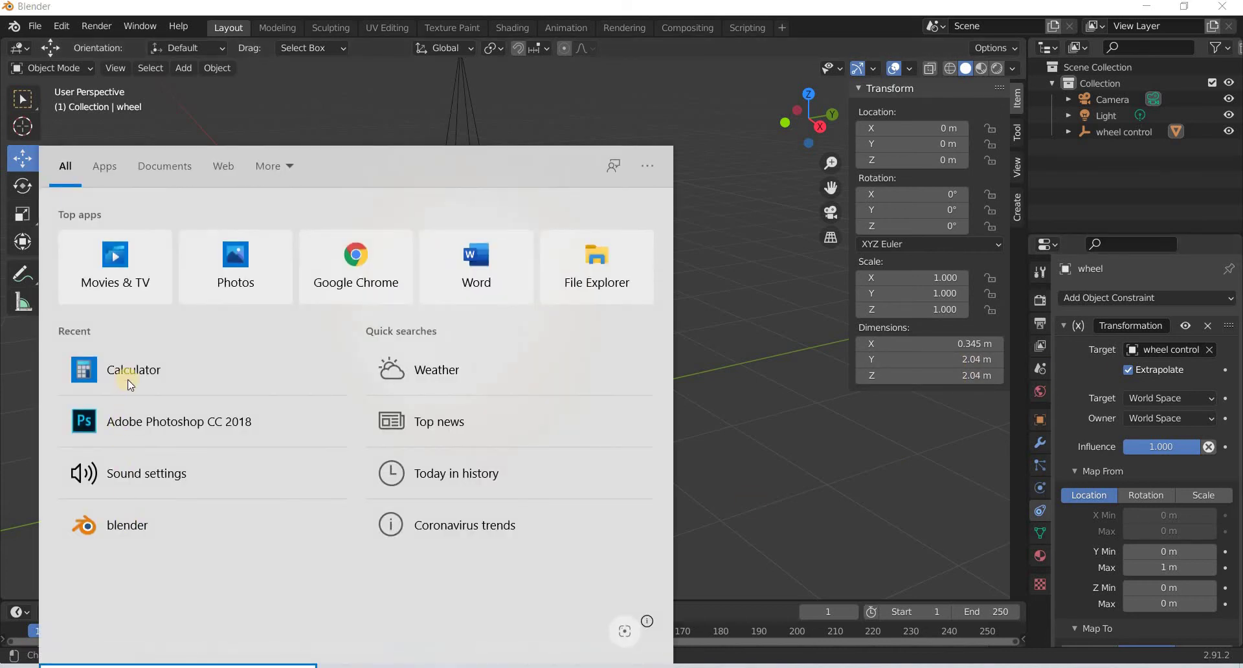
click(131, 384)
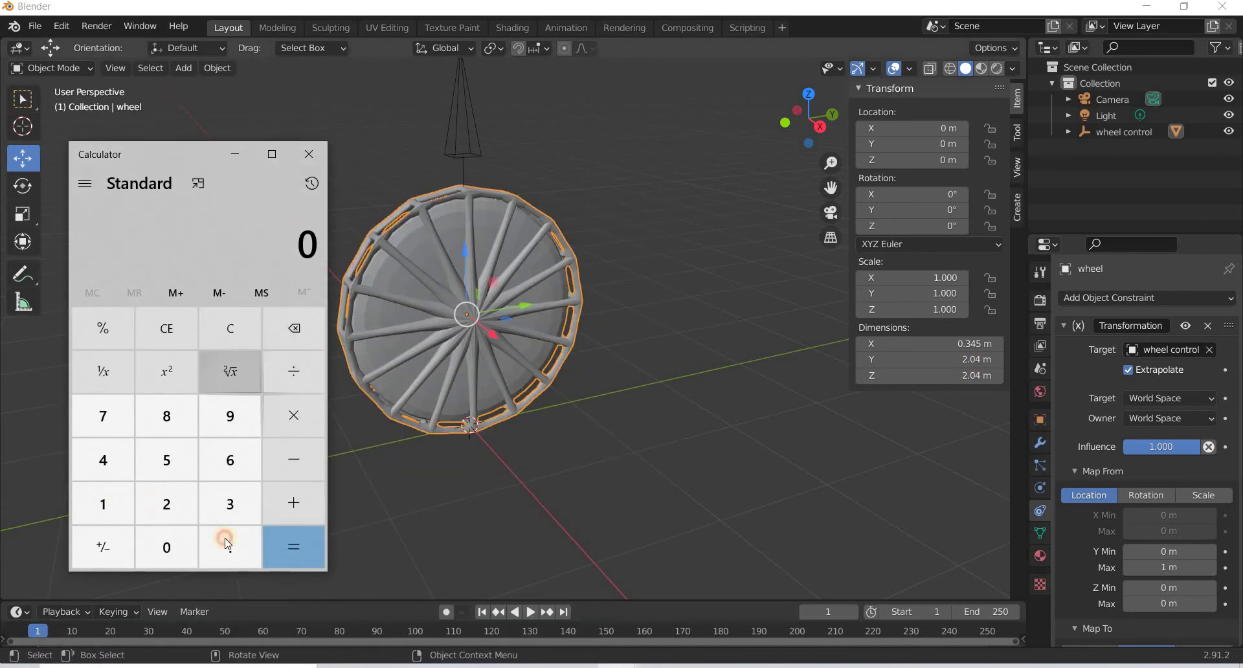
text(2.04)
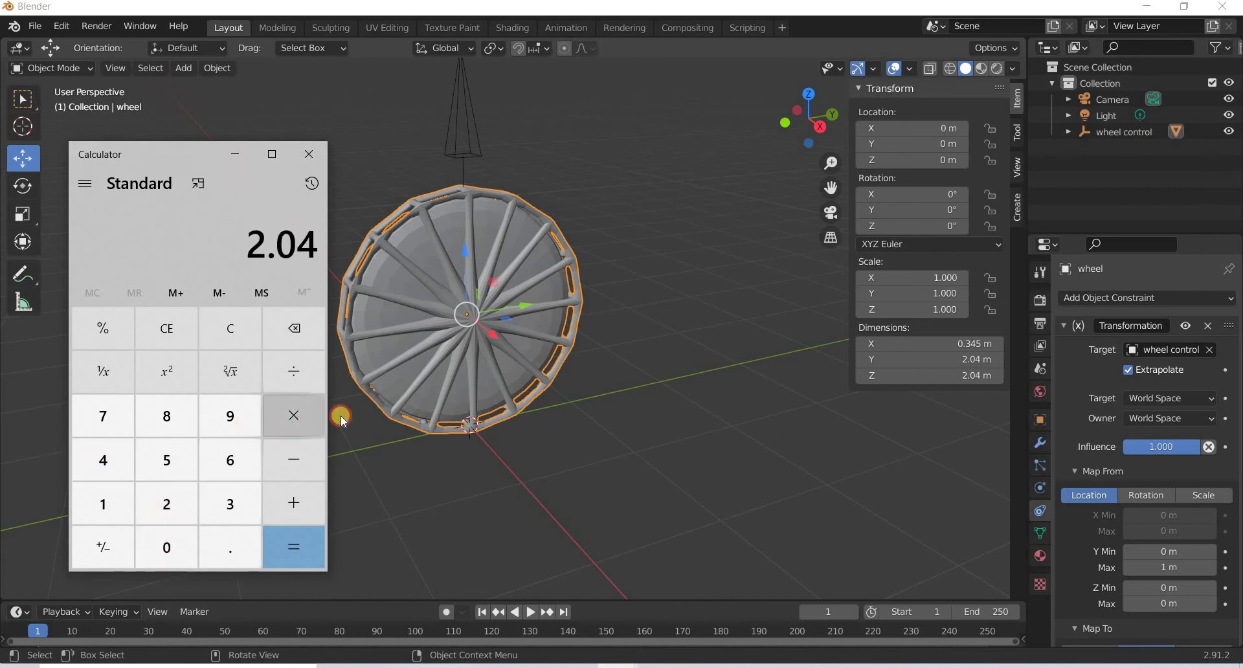
click(293, 415)
click(238, 516)
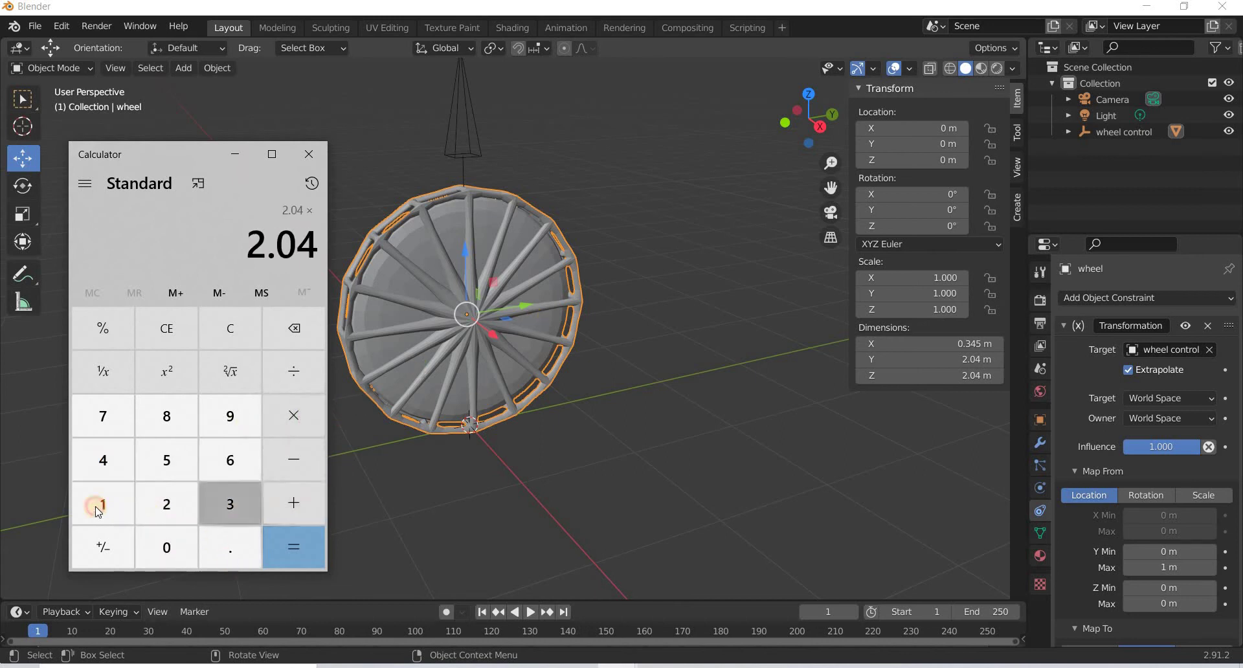
text(3.14)
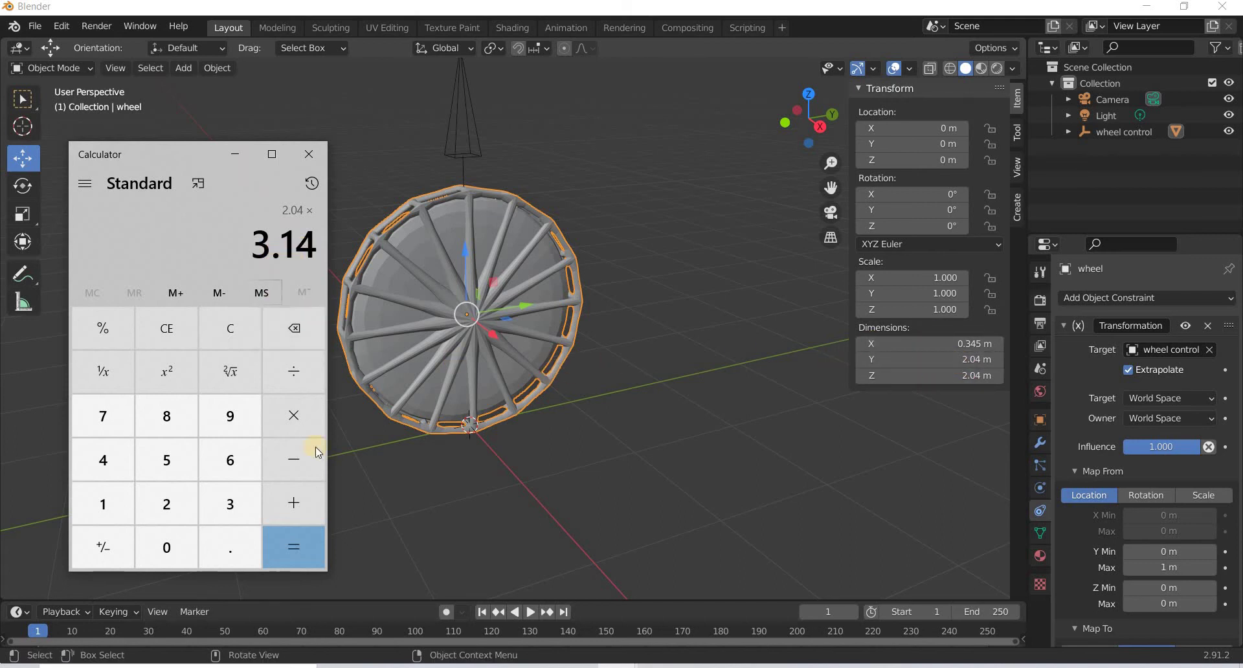
click(291, 550)
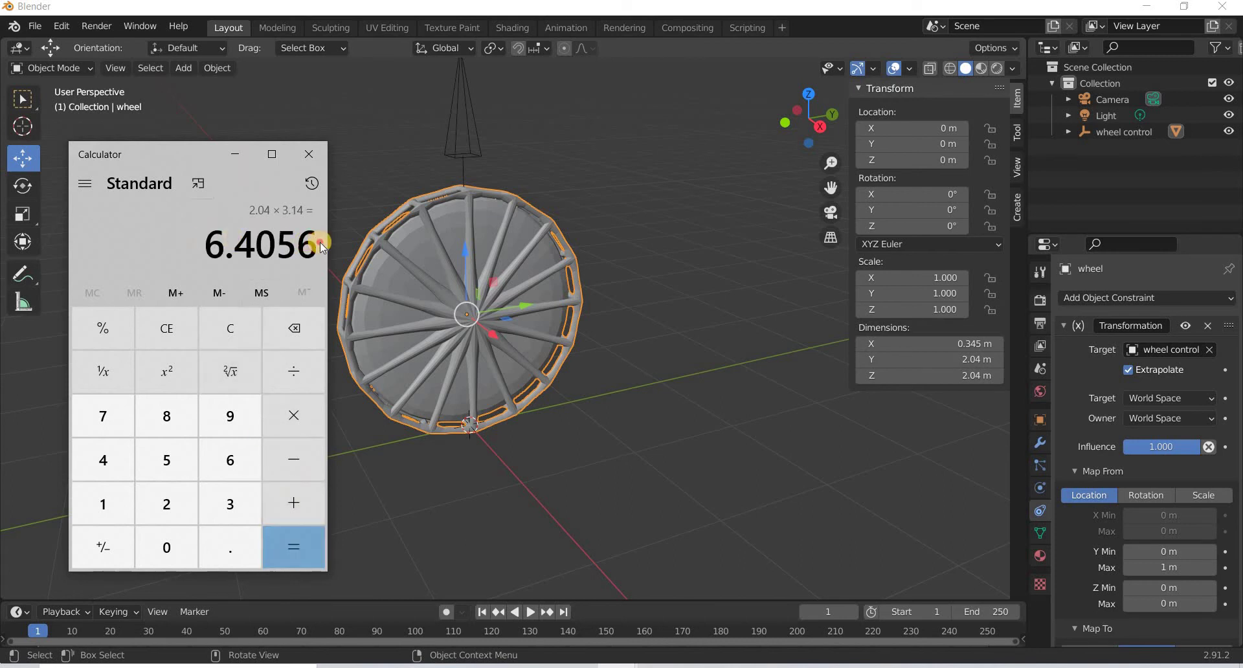
drag(208, 245, 329, 259)
key(ctrl+c)
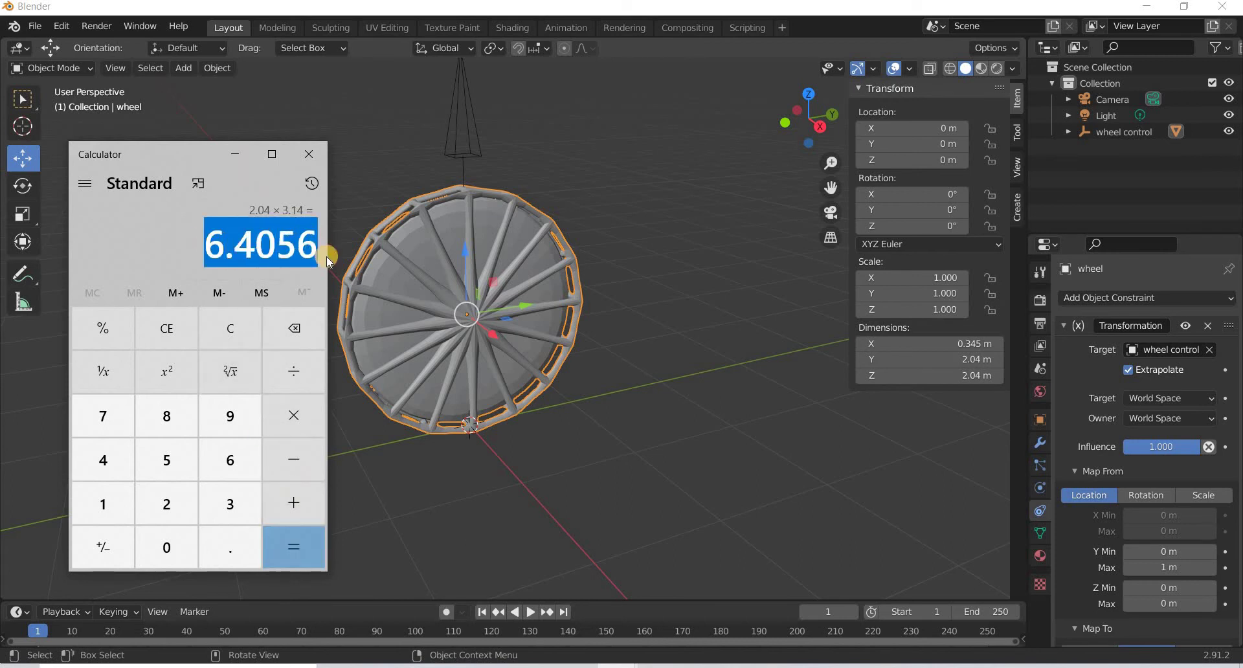
Back in Blender, set the Y maximum of the wheel constraint's source location range to the copied 6.4056 m
click(1189, 567)
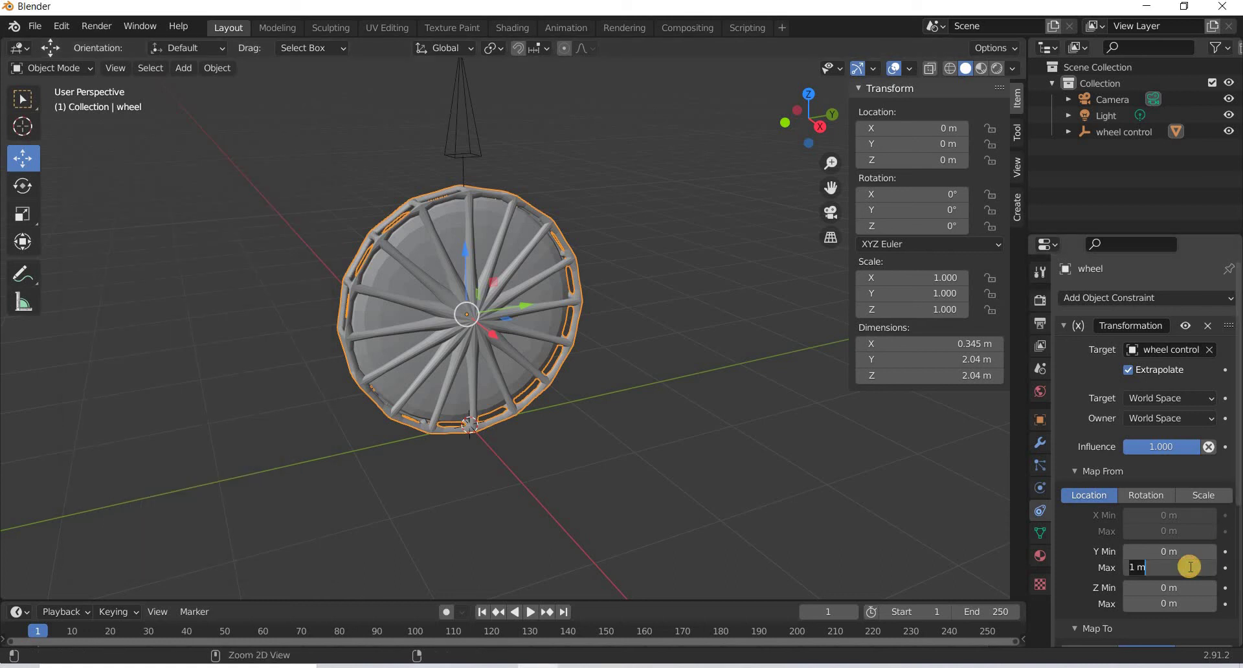
key(ctrl+v)
key(Return)
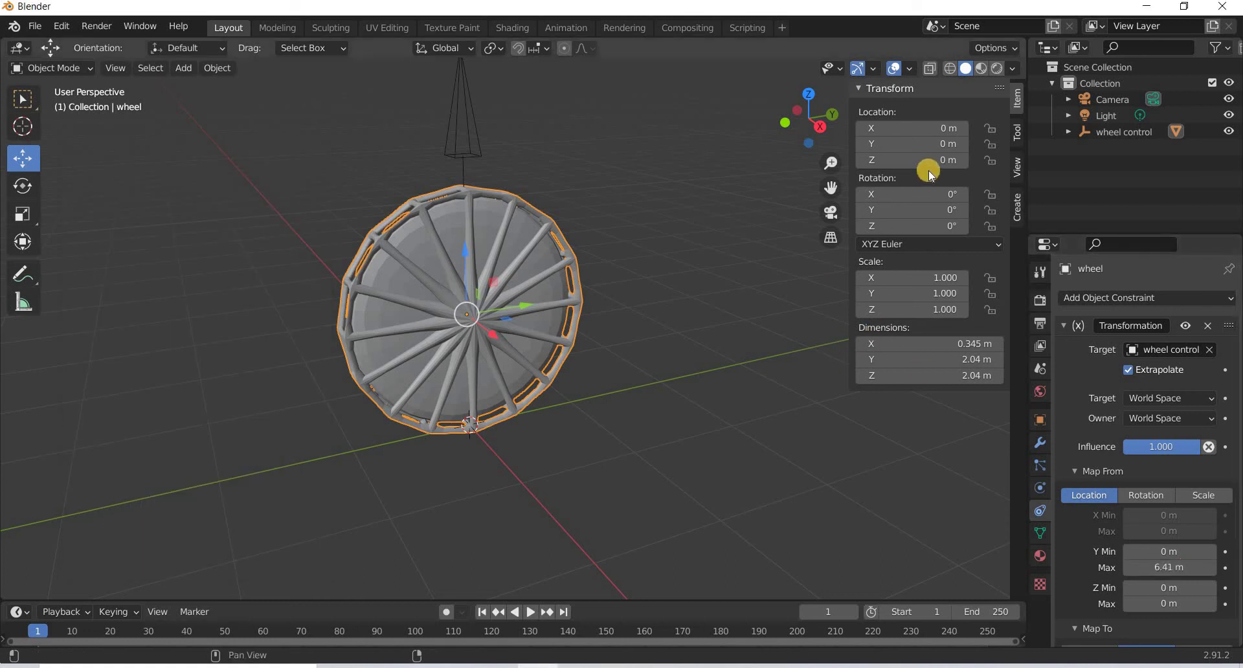
Test the rolling direction by changing wheel control's Y location both ways, reverting each change
drag(943, 150, 972, 151)
key(ctrl+z)
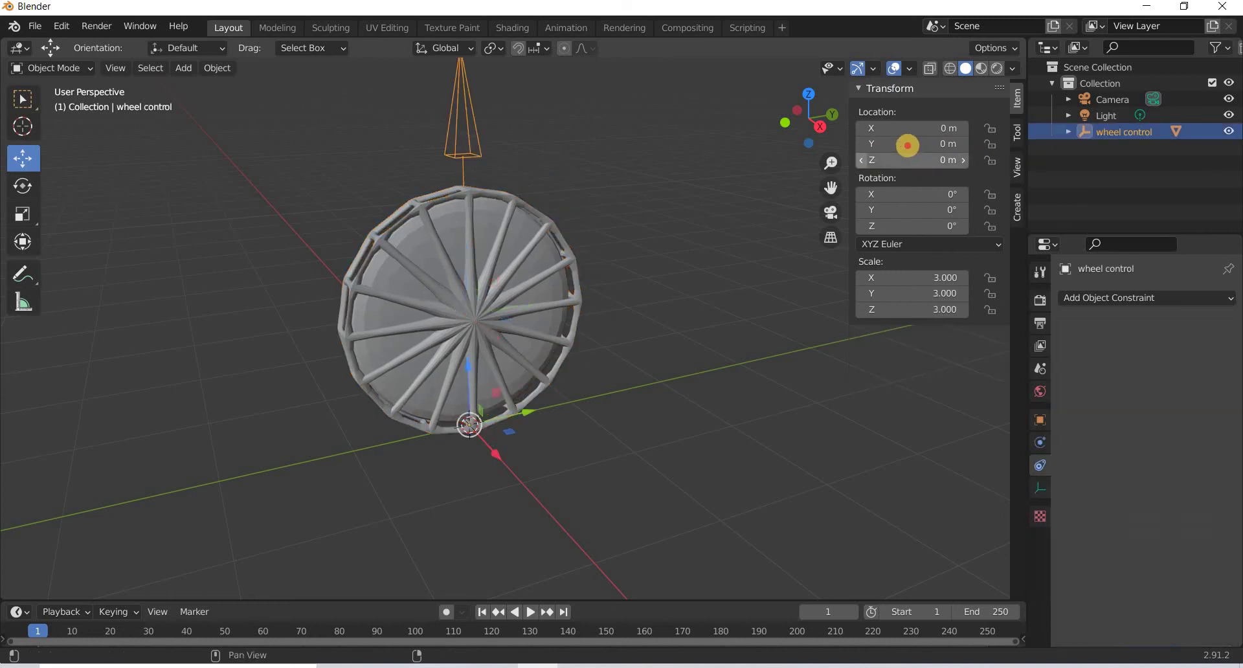
drag(936, 146, 791, 177)
right_click(791, 178)
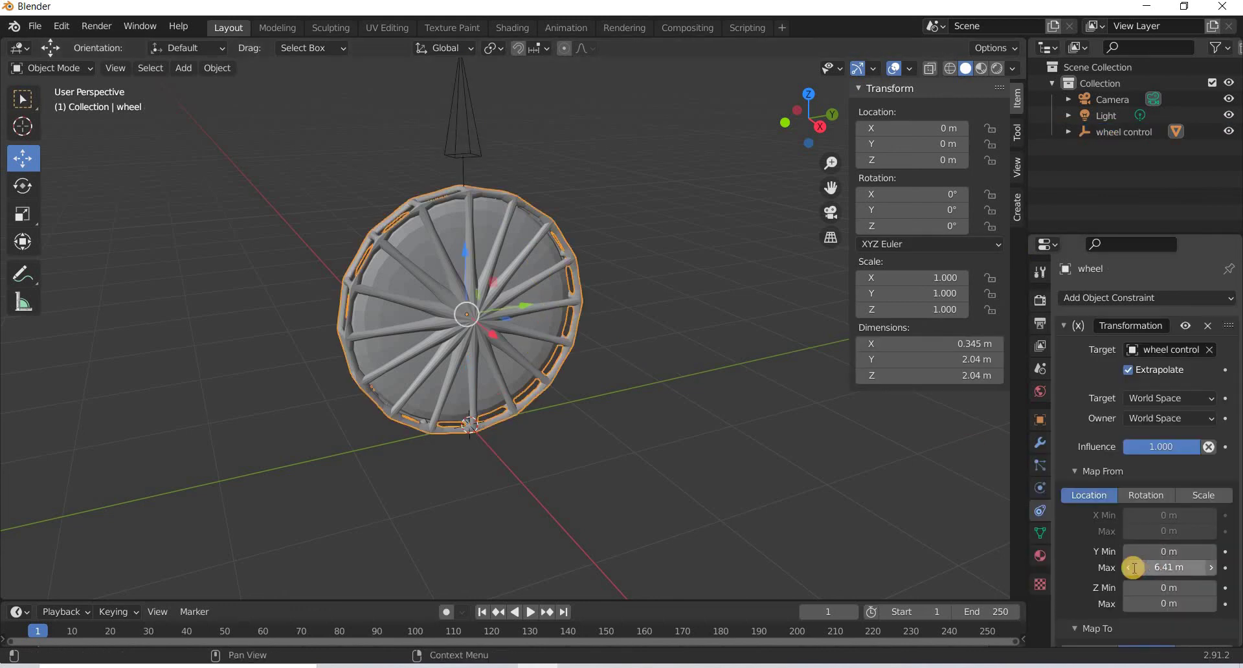
Set the Y maximum of the wheel constraint's source location range to -6.4056 m
click(1131, 567)
key(Home)
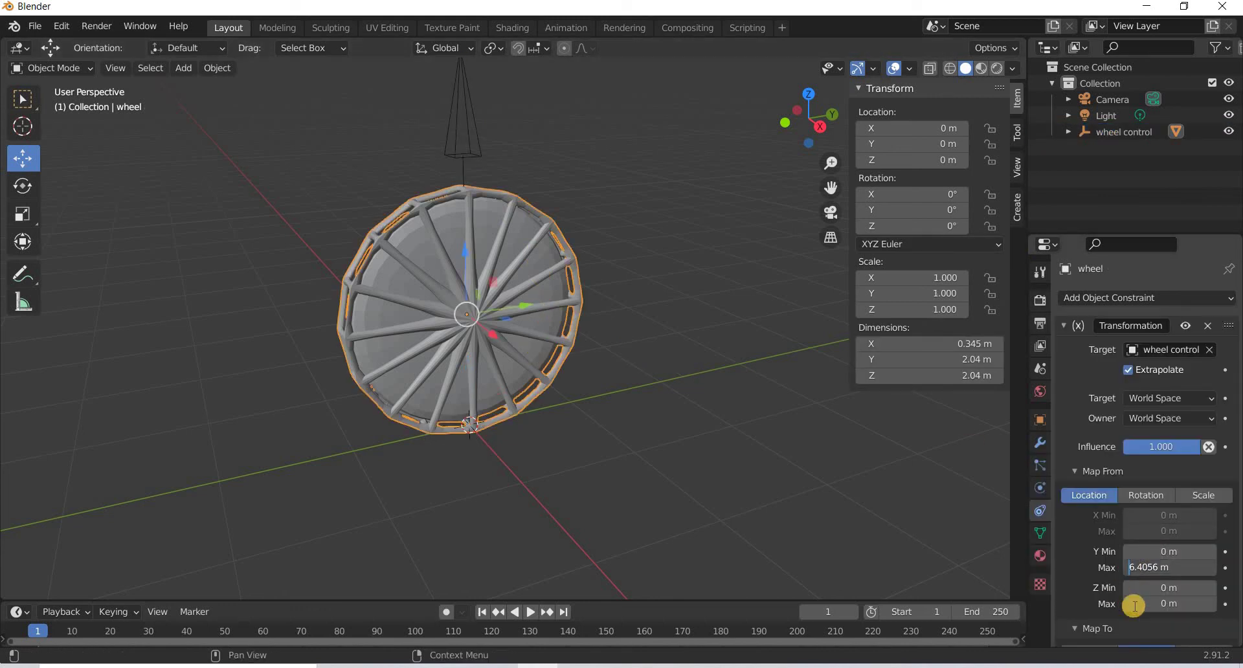
text(-)
key(Return)
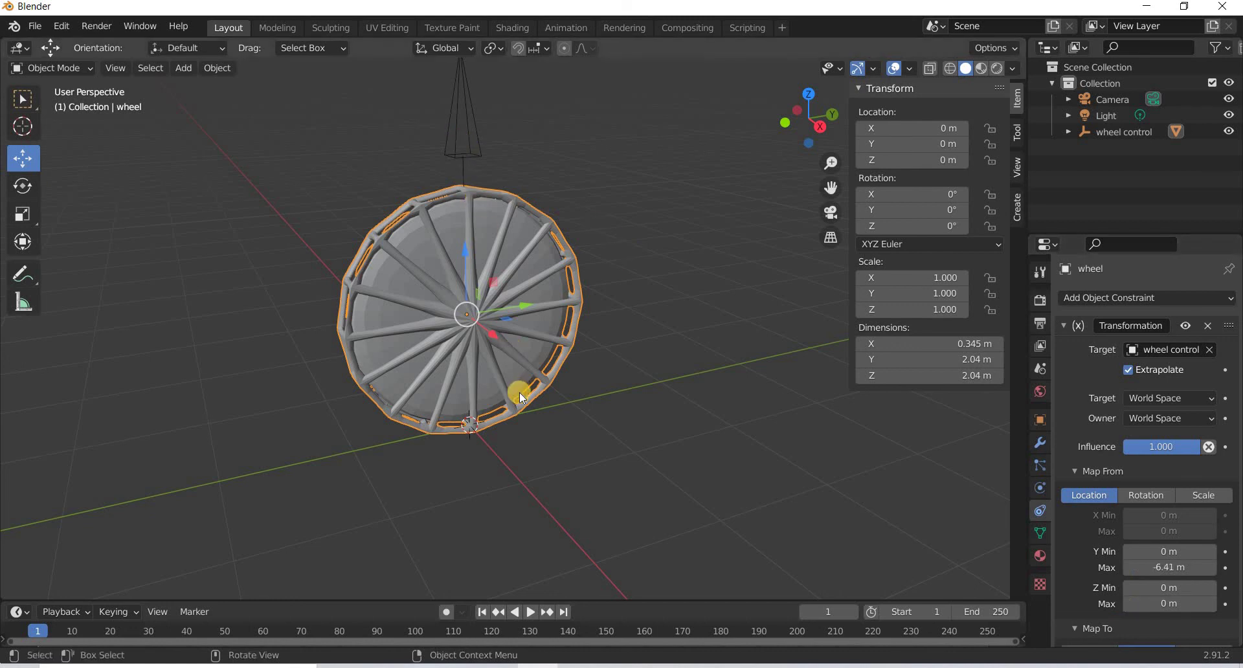
Test the wheel's roll by moving wheel control about 1.54 m along Y, and cancel any further move
click(524, 419)
drag(506, 413, 674, 447)
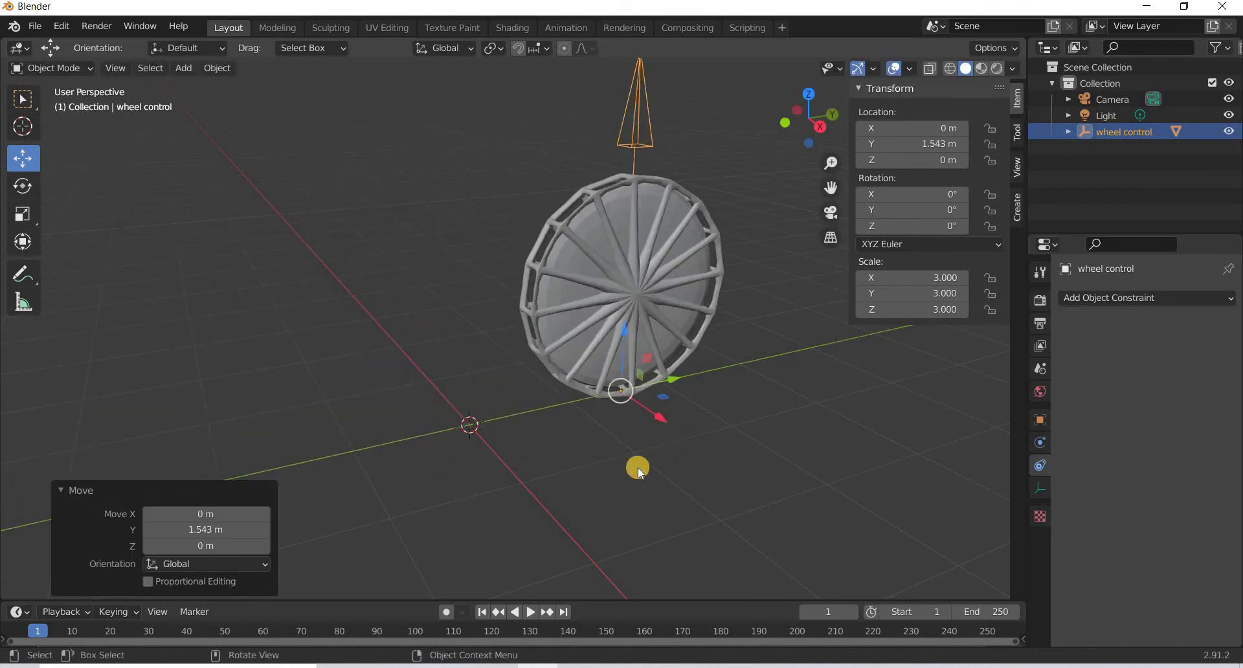
scroll(638, 466, down, 5)
middle_drag(634, 369, 609, 350)
drag(613, 355, 588, 398)
right_click(587, 398)
scroll(664, 394, up, 5)
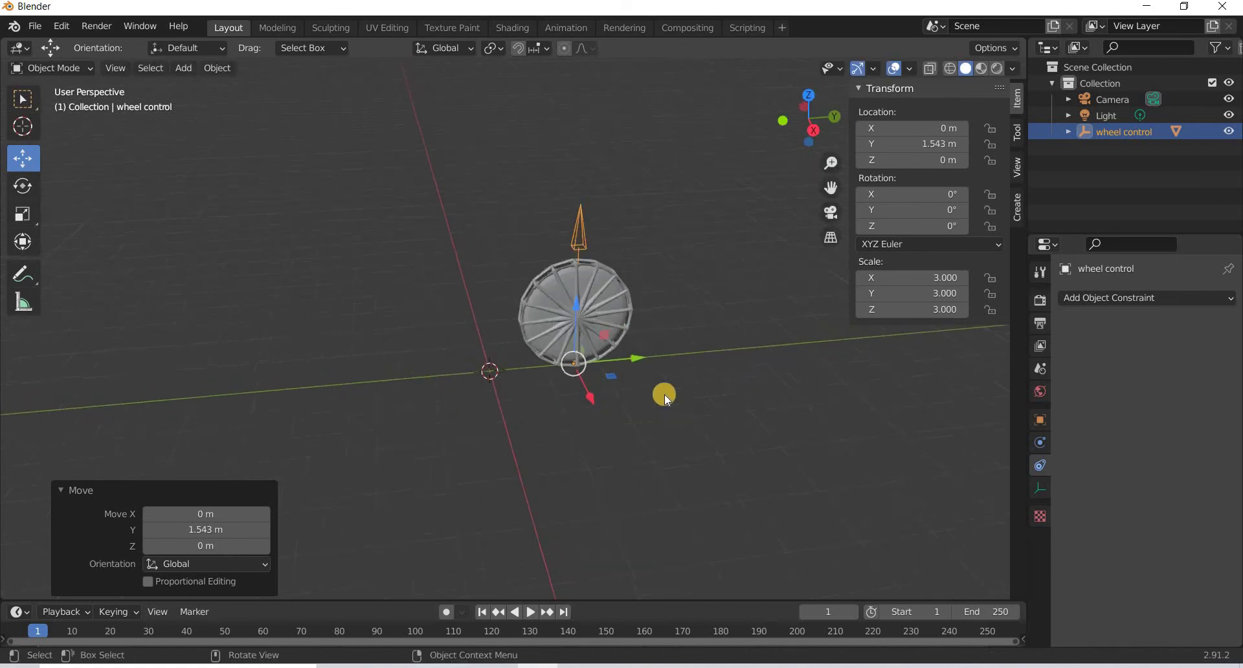